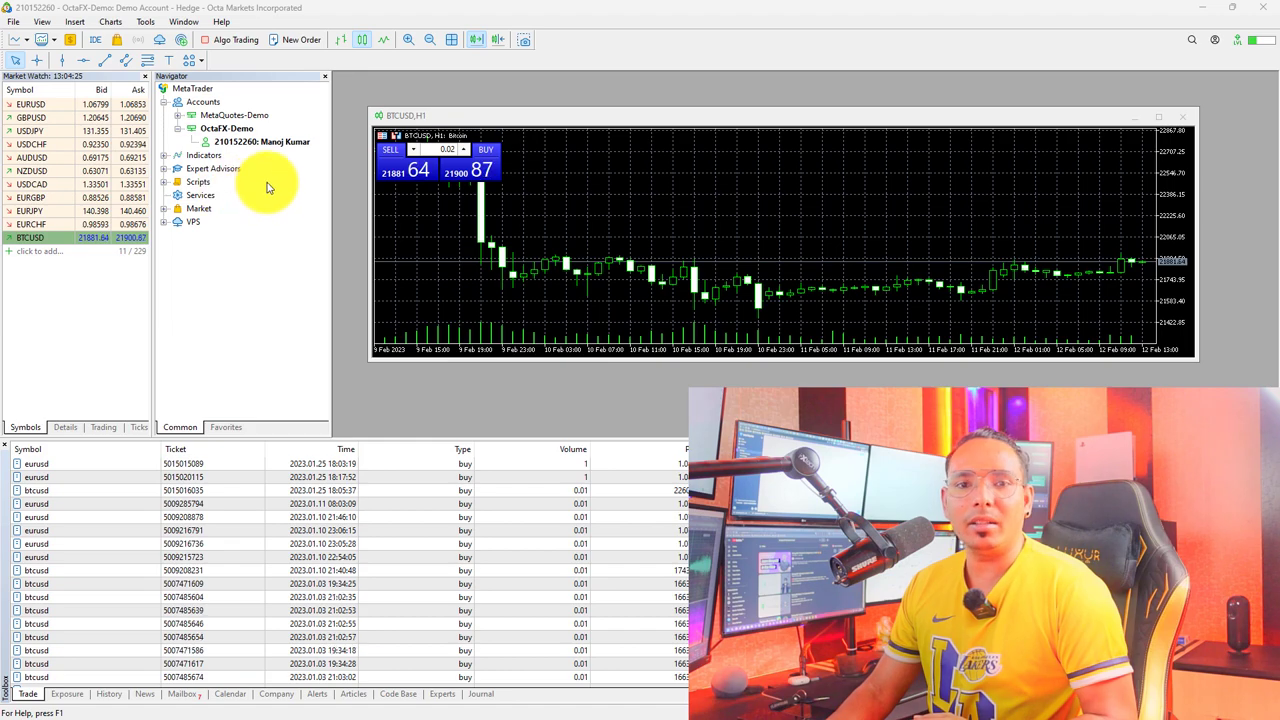
# Minimize the MetaTrader window and open Task Manager maximized
pyautogui.click(1205, 14)
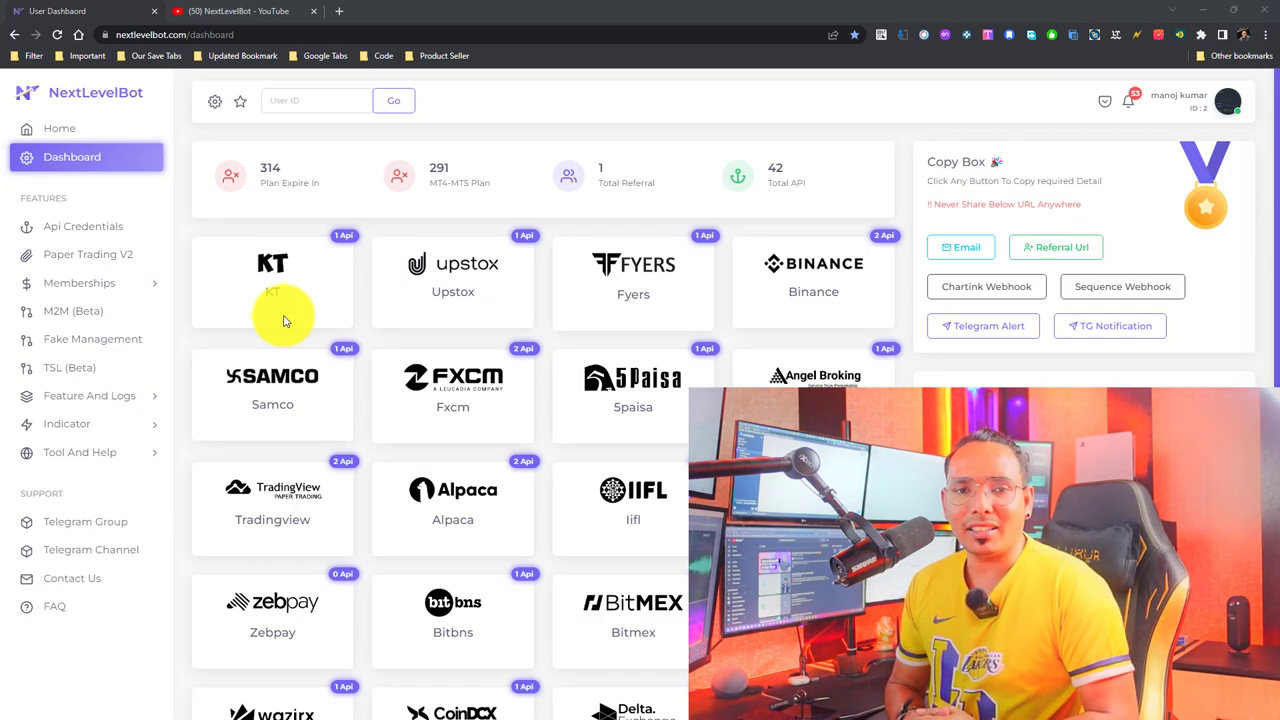
pyautogui.scroll(-1, 357, 306)
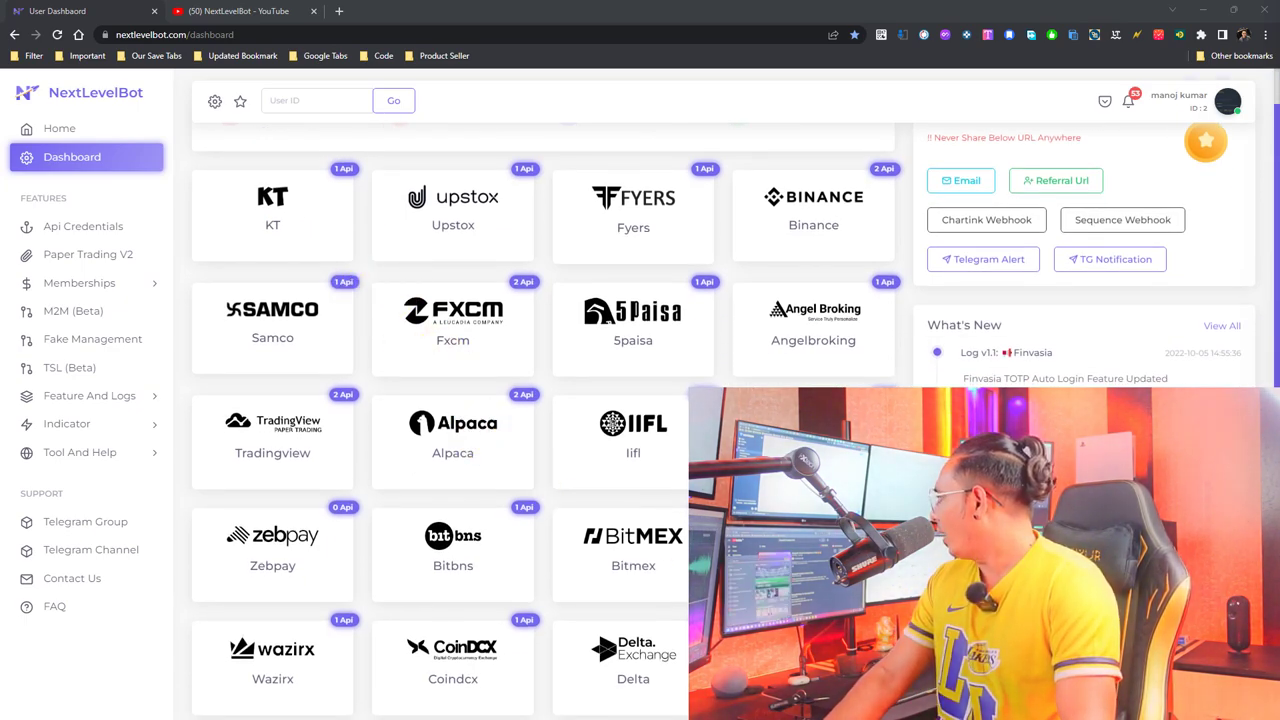
pyautogui.hotkey('ctrl', 'shift', 'Escape')
pyautogui.scroll(-1, 855, 155)
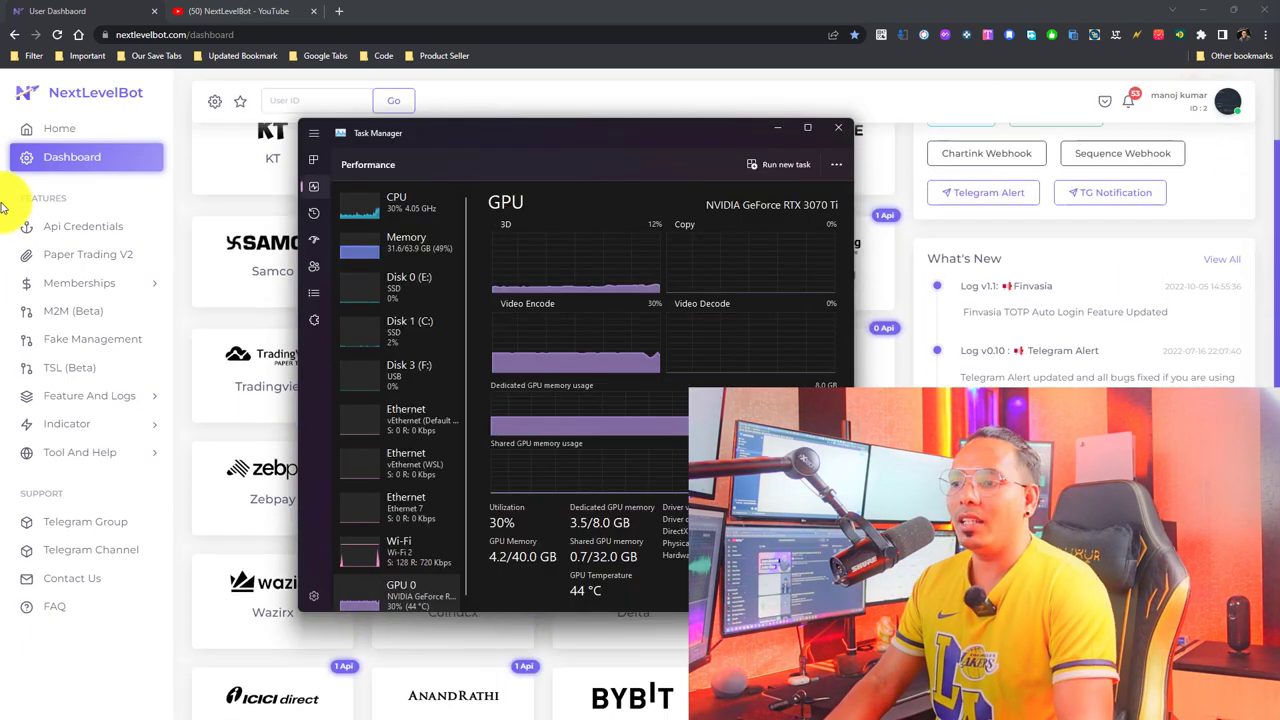
pyautogui.click(807, 127)
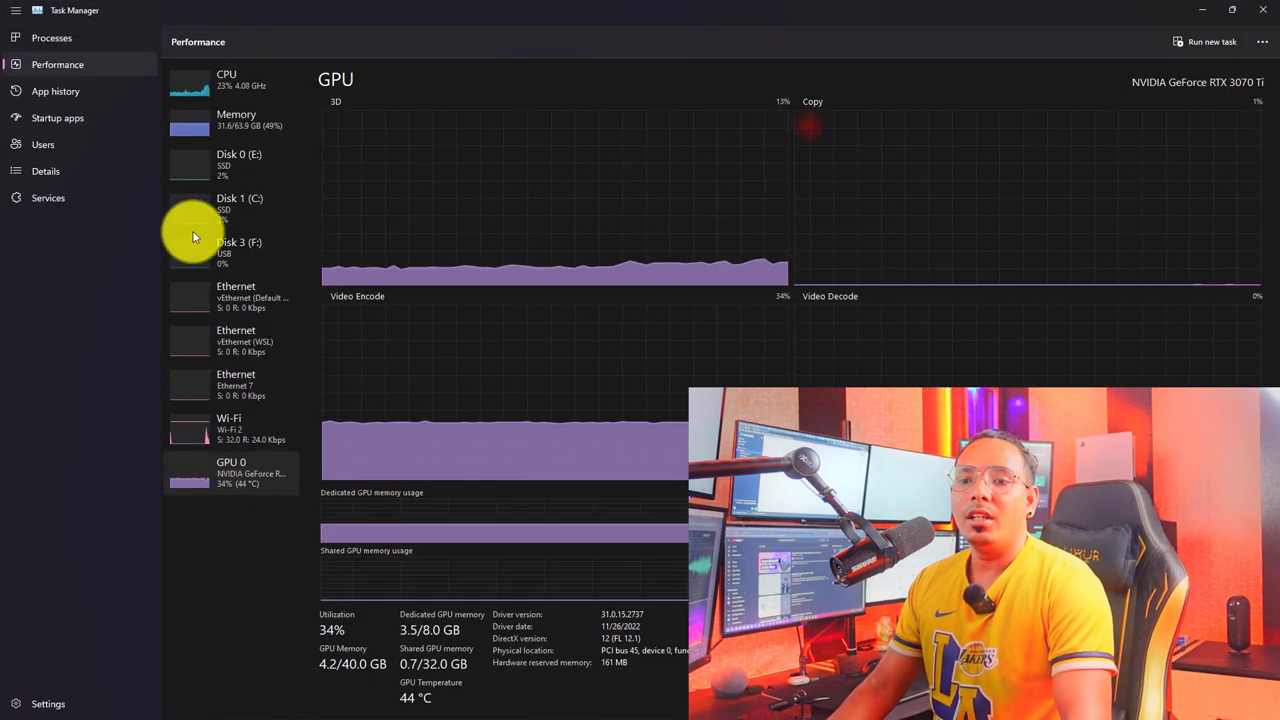
# Show the list of running processes in Task Manager
pyautogui.click(45, 36)
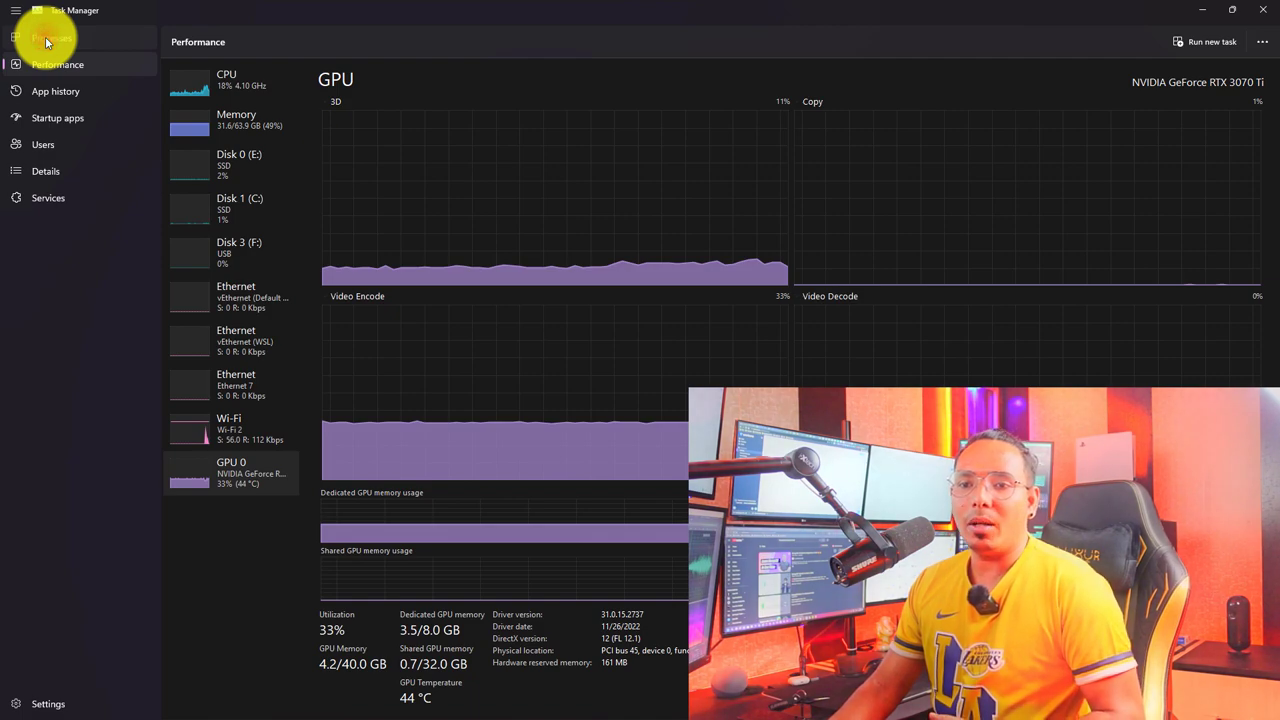
pyautogui.click(35, 38)
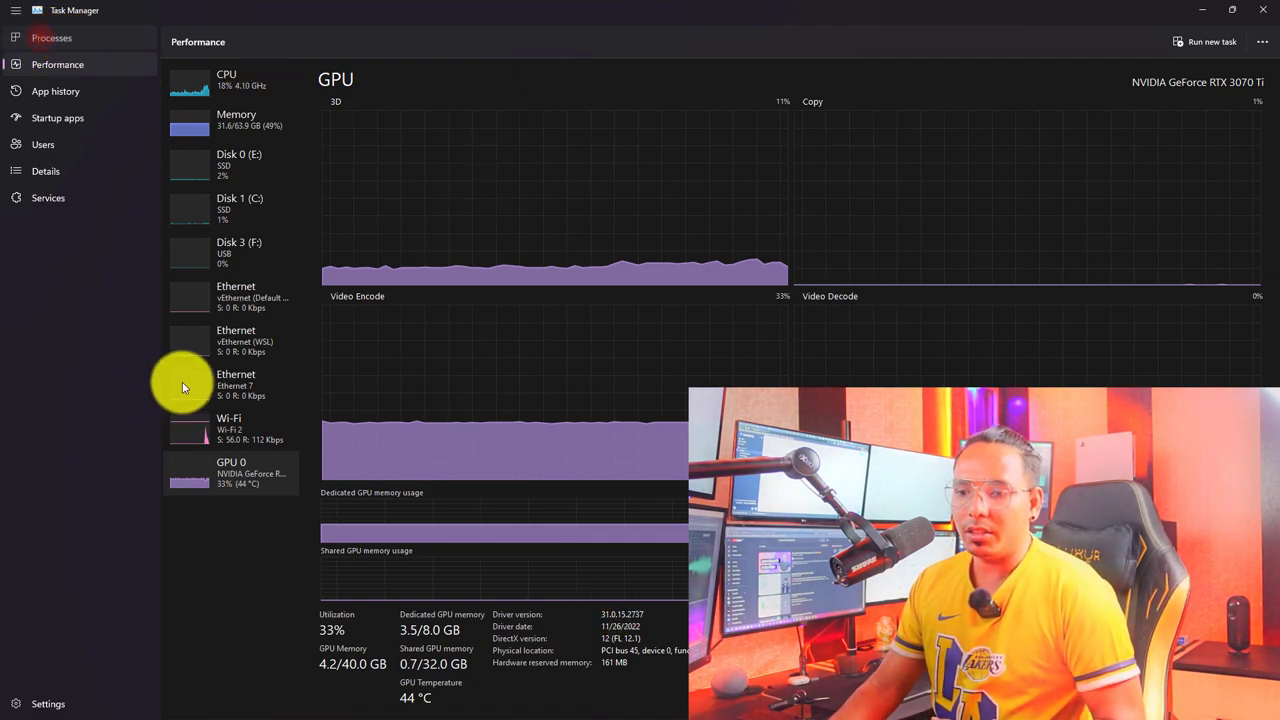
pyautogui.click(47, 44)
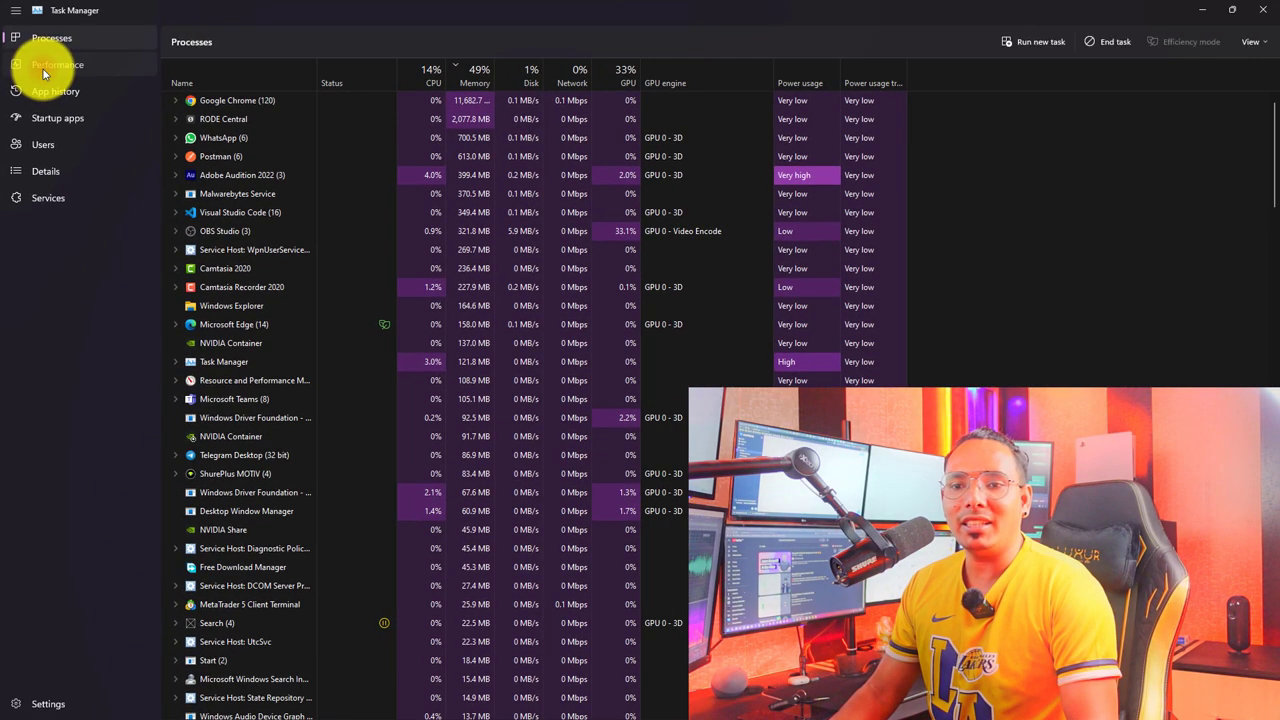
# Return to Task Manager's performance view and launch Resource Monitor from it
pyautogui.click(111, 185)
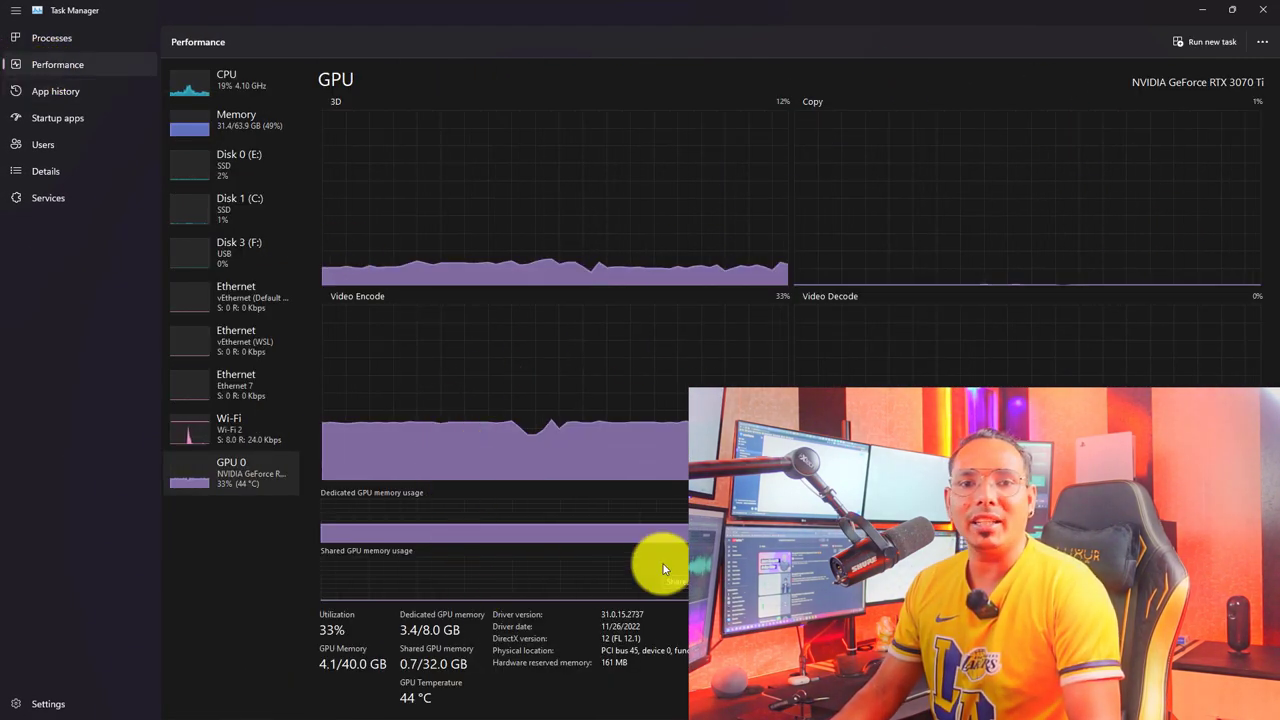
pyautogui.click(1263, 44)
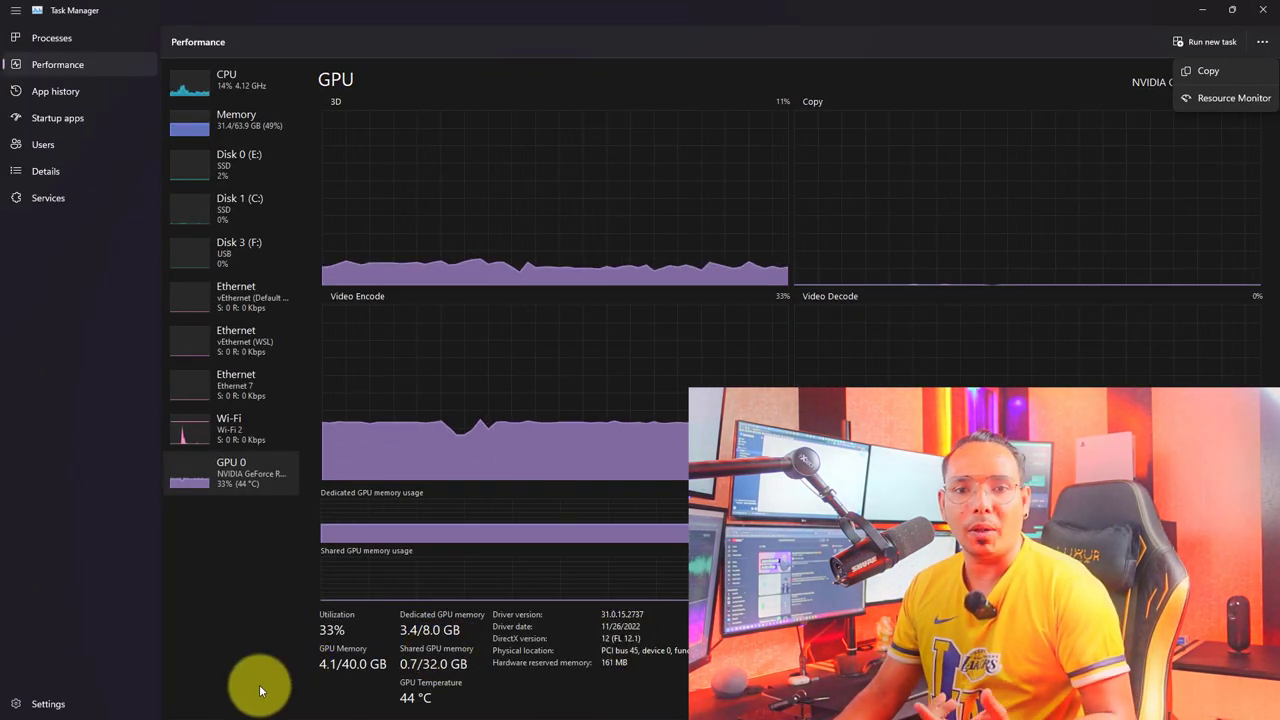
pyautogui.click(1217, 97)
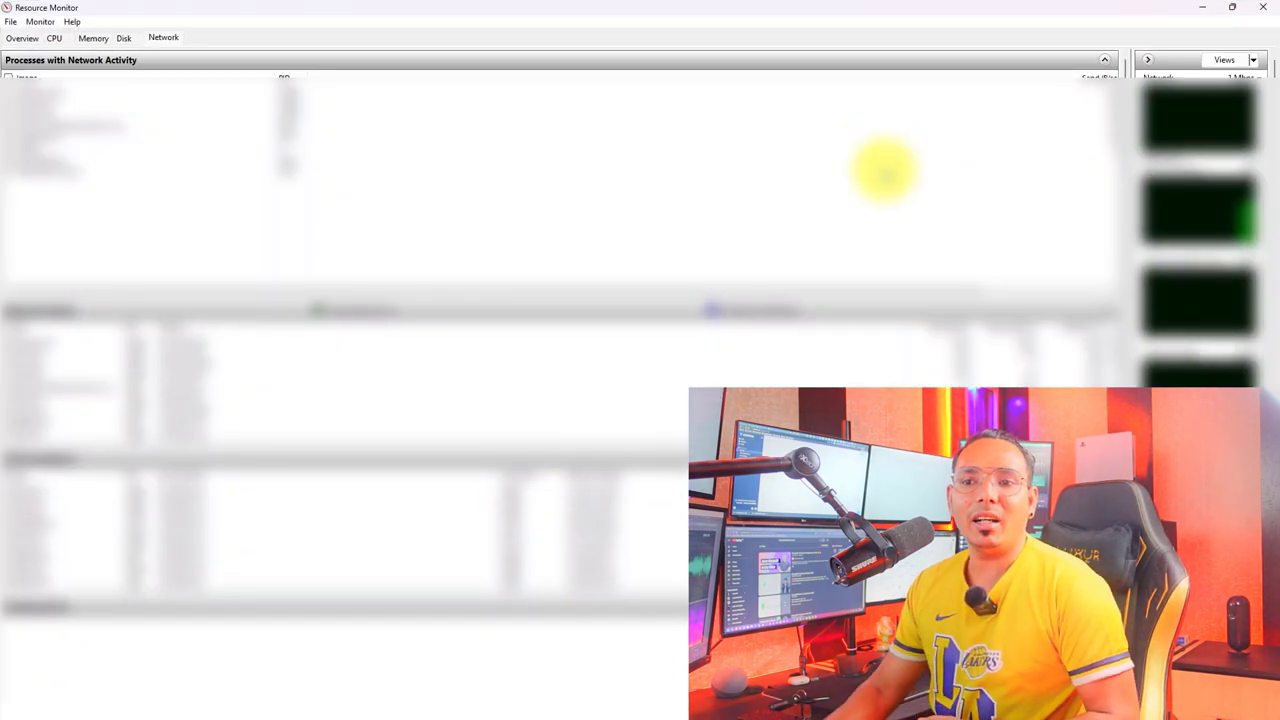
# Find MetaTrader's terminal64.exe in the Overview's CPU process list and filter by it
pyautogui.click(24, 40)
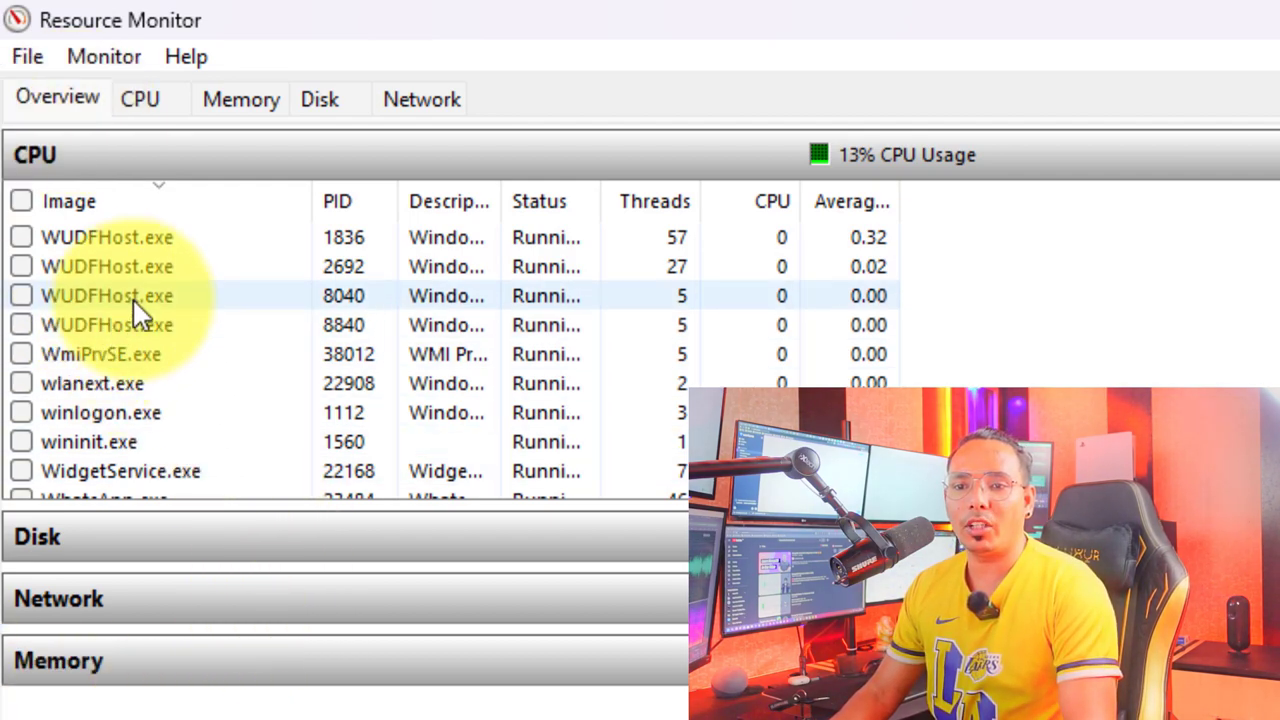
pyautogui.scroll(-3, 138, 318)
pyautogui.scroll(-2, 138, 318)
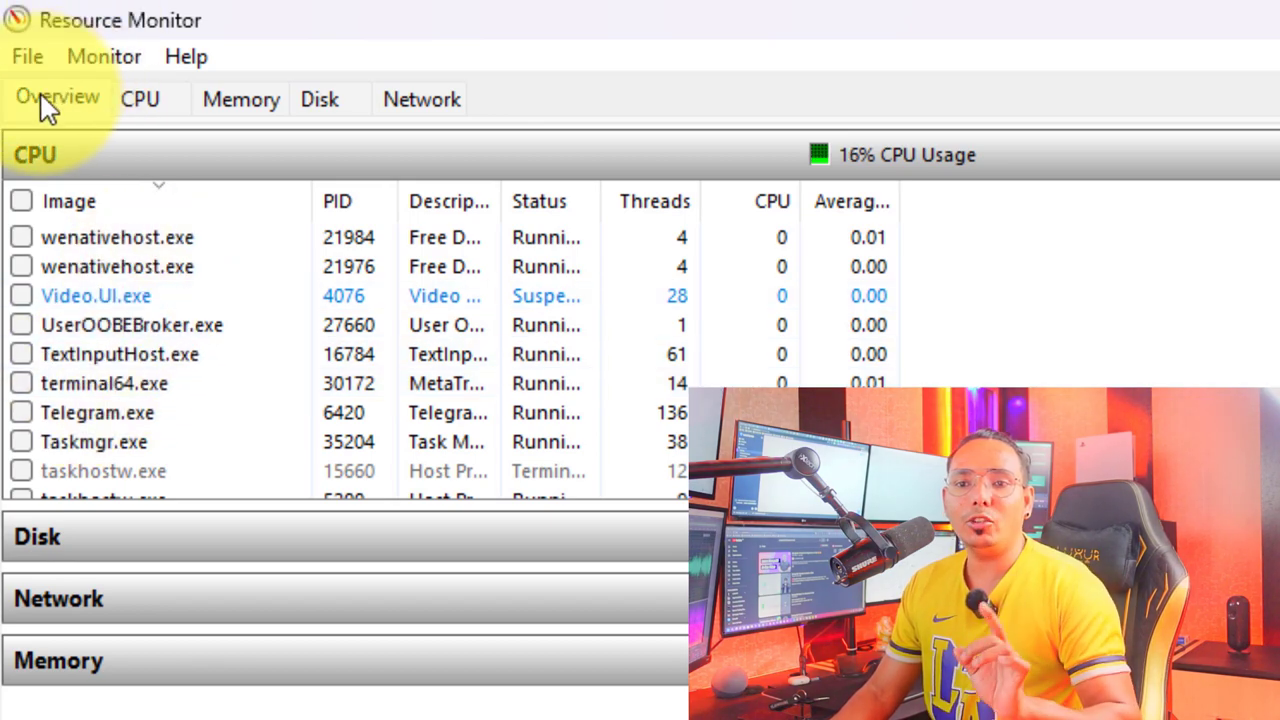
pyautogui.click(66, 110)
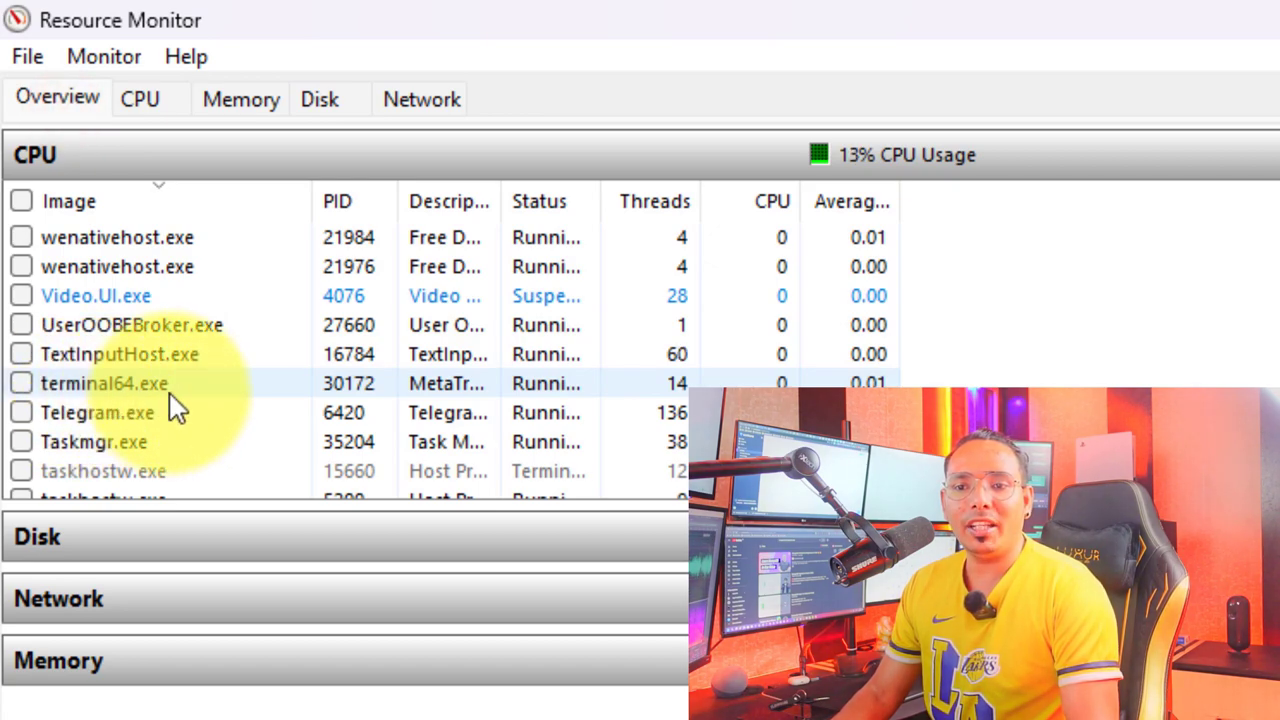
pyautogui.click(21, 383)
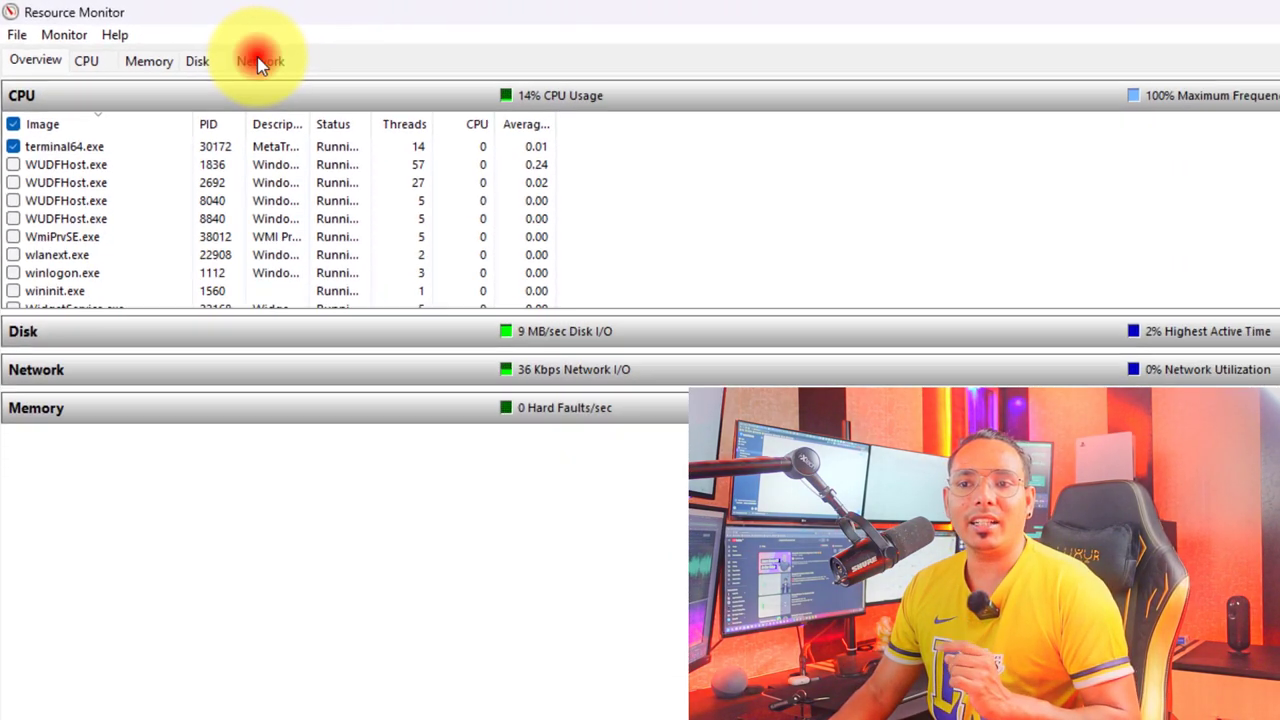
# Show the network data for terminal64.exe, with Network Activity collapsed and TCP Connections expanded
pyautogui.click(265, 63)
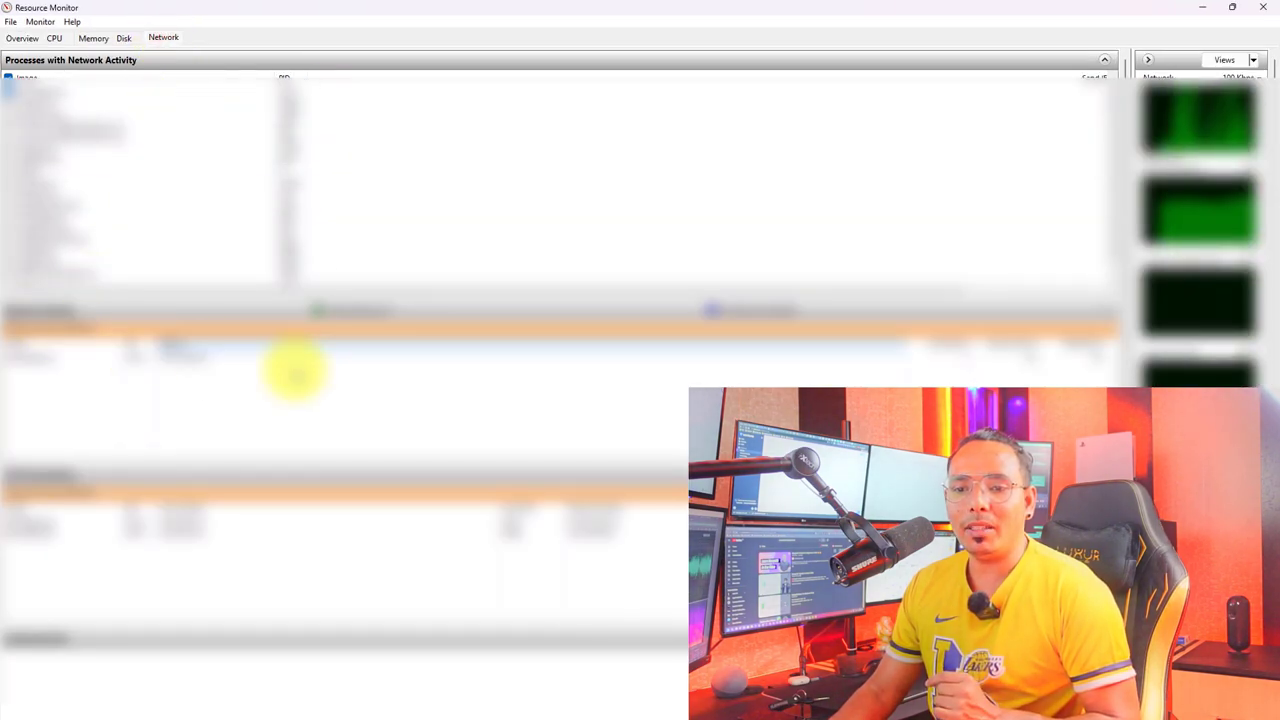
pyautogui.click(1101, 306)
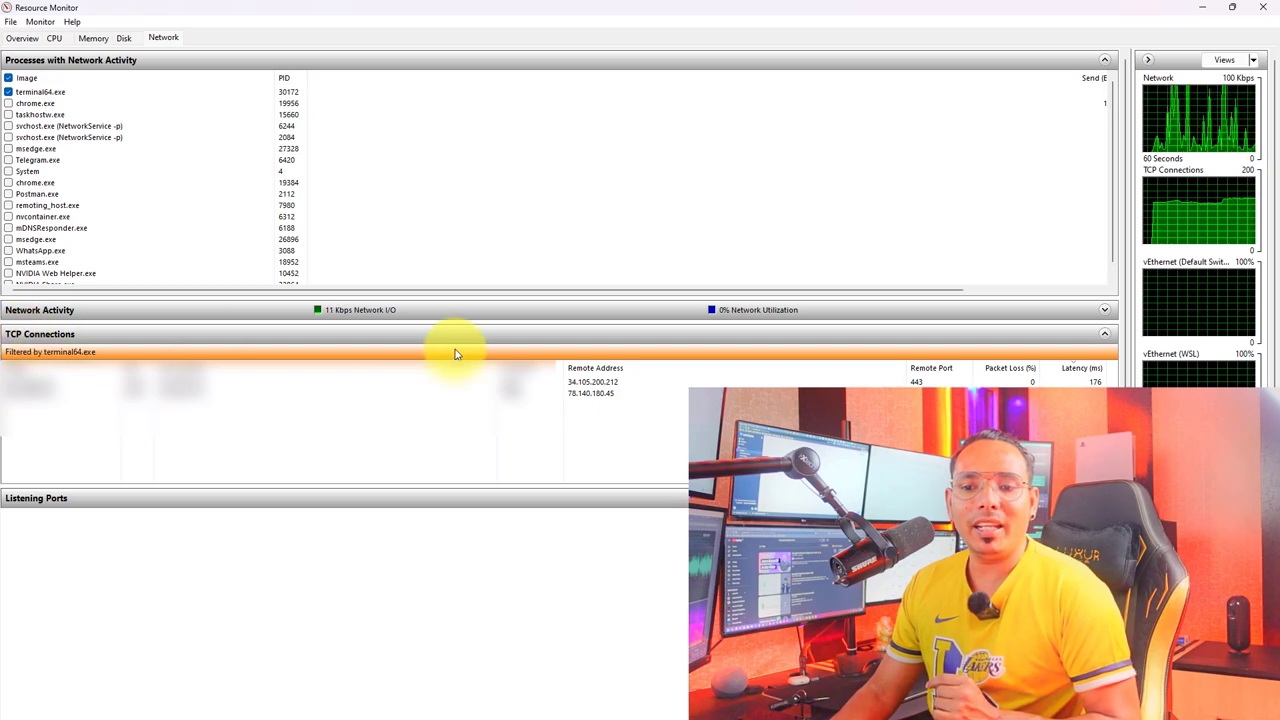
pyautogui.click(1104, 334)
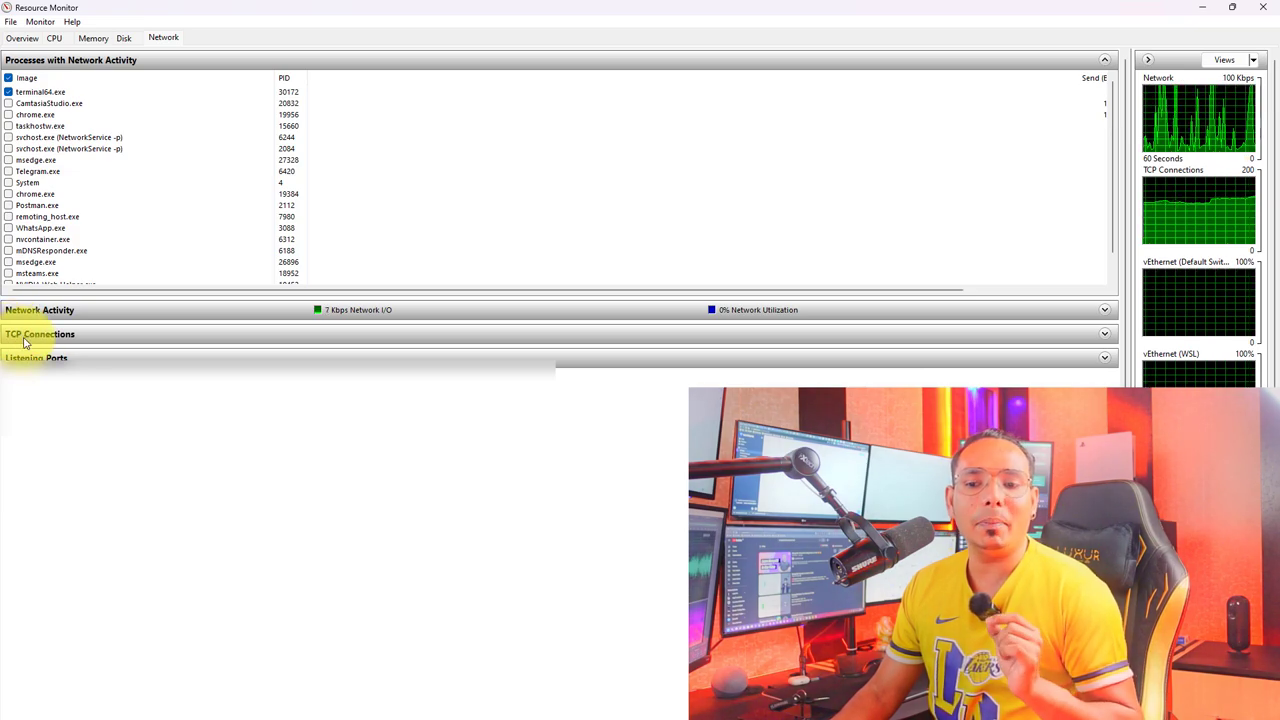
pyautogui.click(1104, 334)
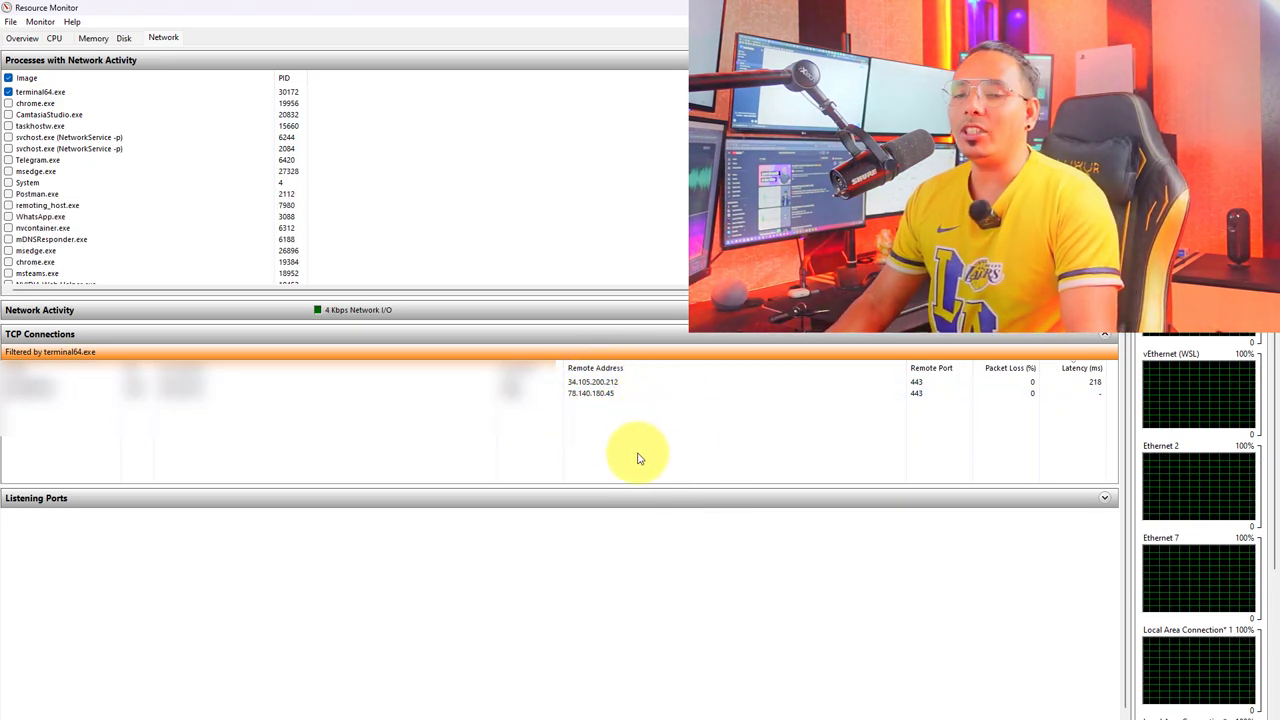
# Examine the remote address and remote port of terminal64.exe's first TCP connection
pyautogui.click(580, 387)
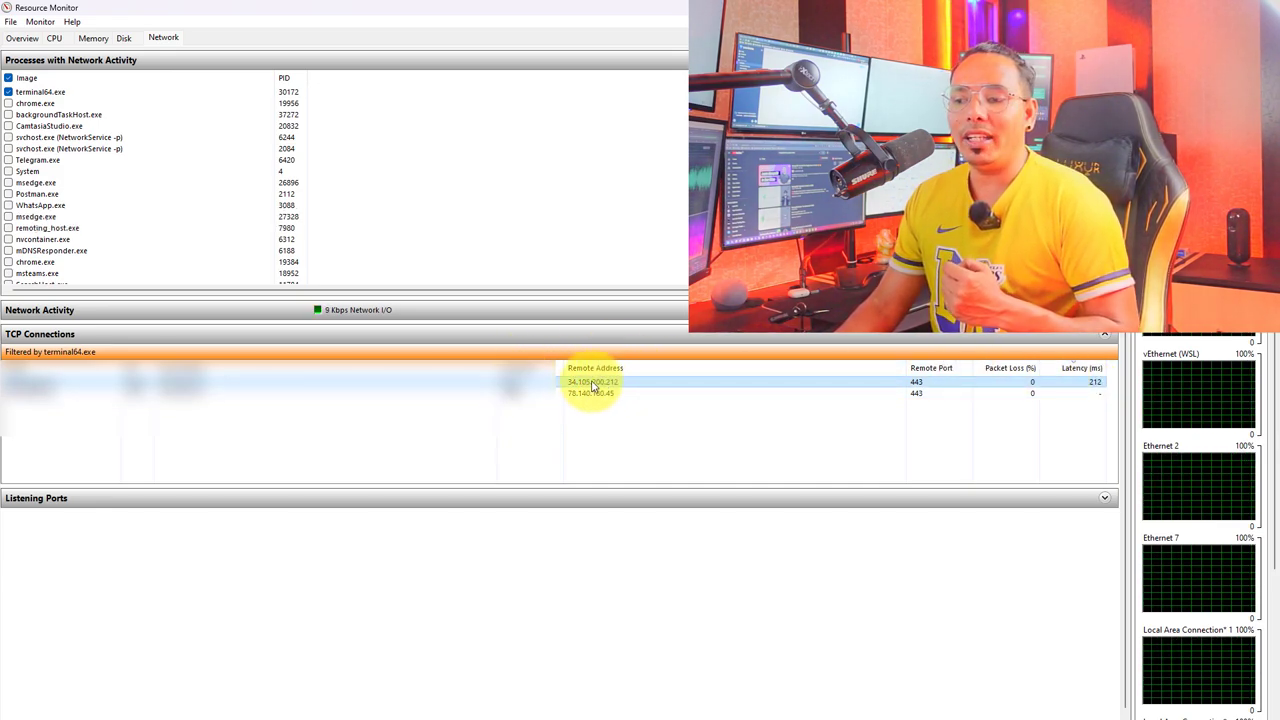
pyautogui.click(593, 388)
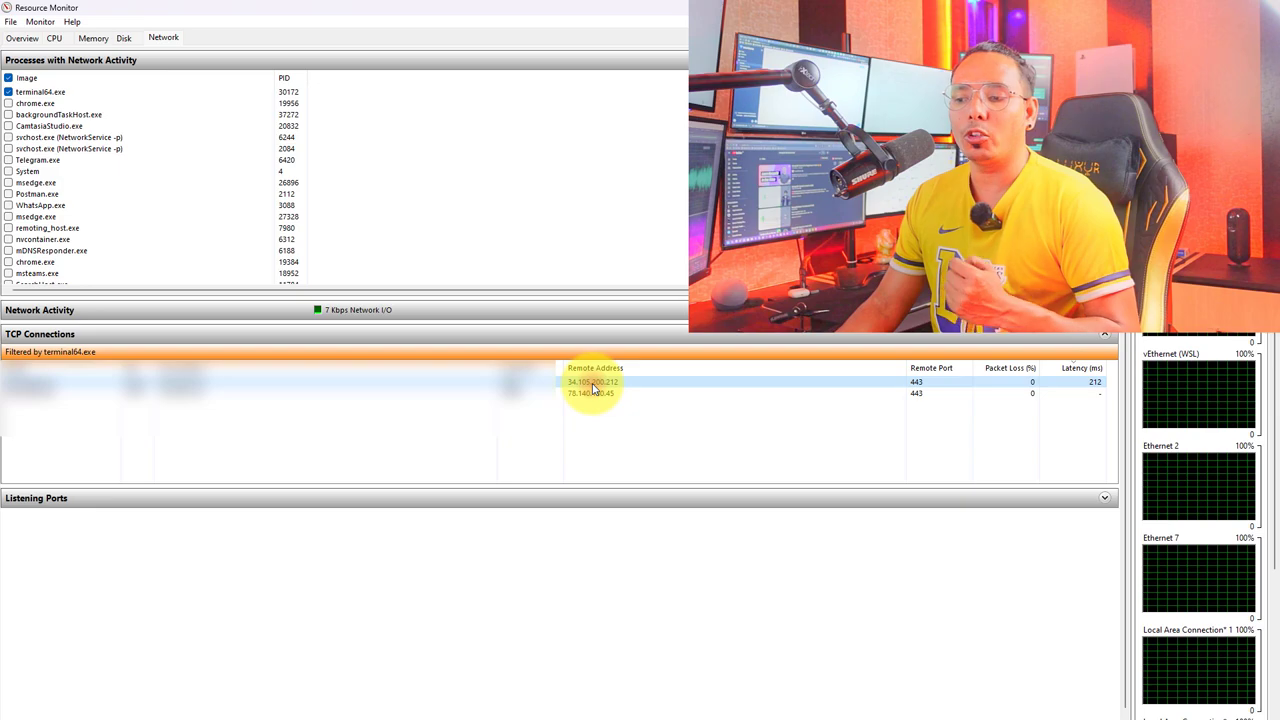
pyautogui.click(936, 391)
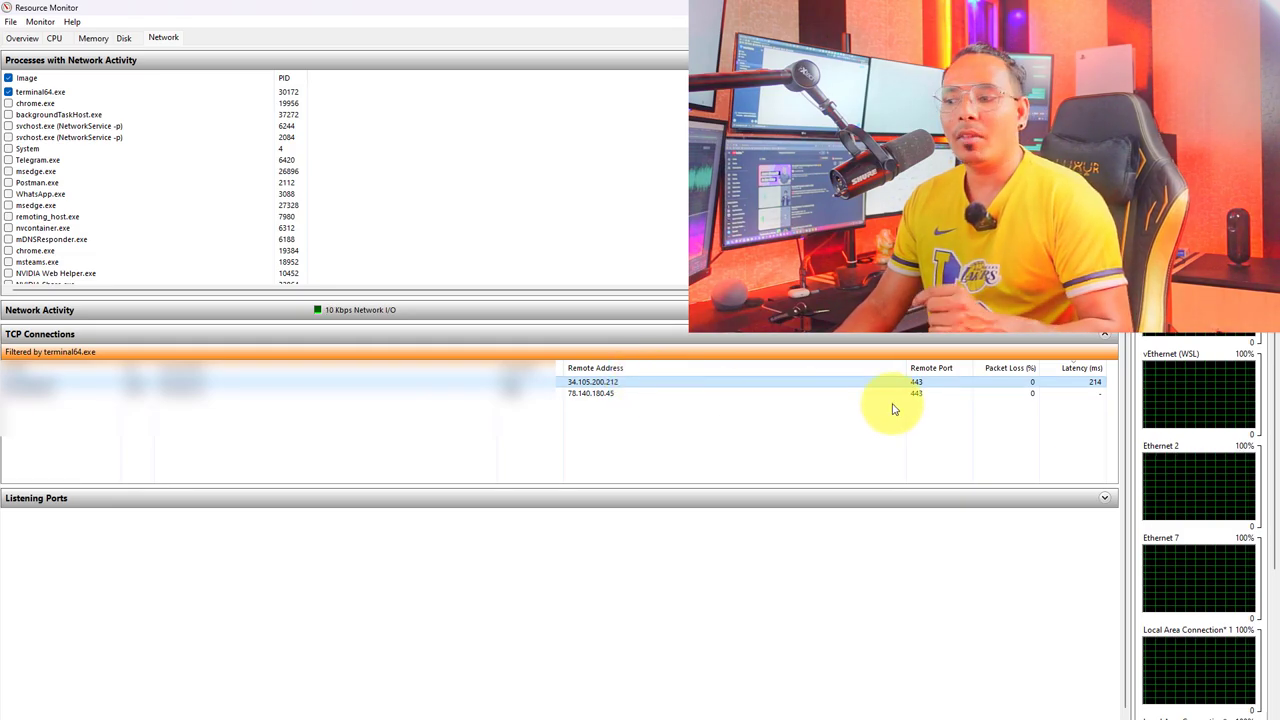
# Minimize the monitoring windows, go to the NextLevelBot API credentials and start adding an MT4/MT5 API
pyautogui.click(1207, 9)
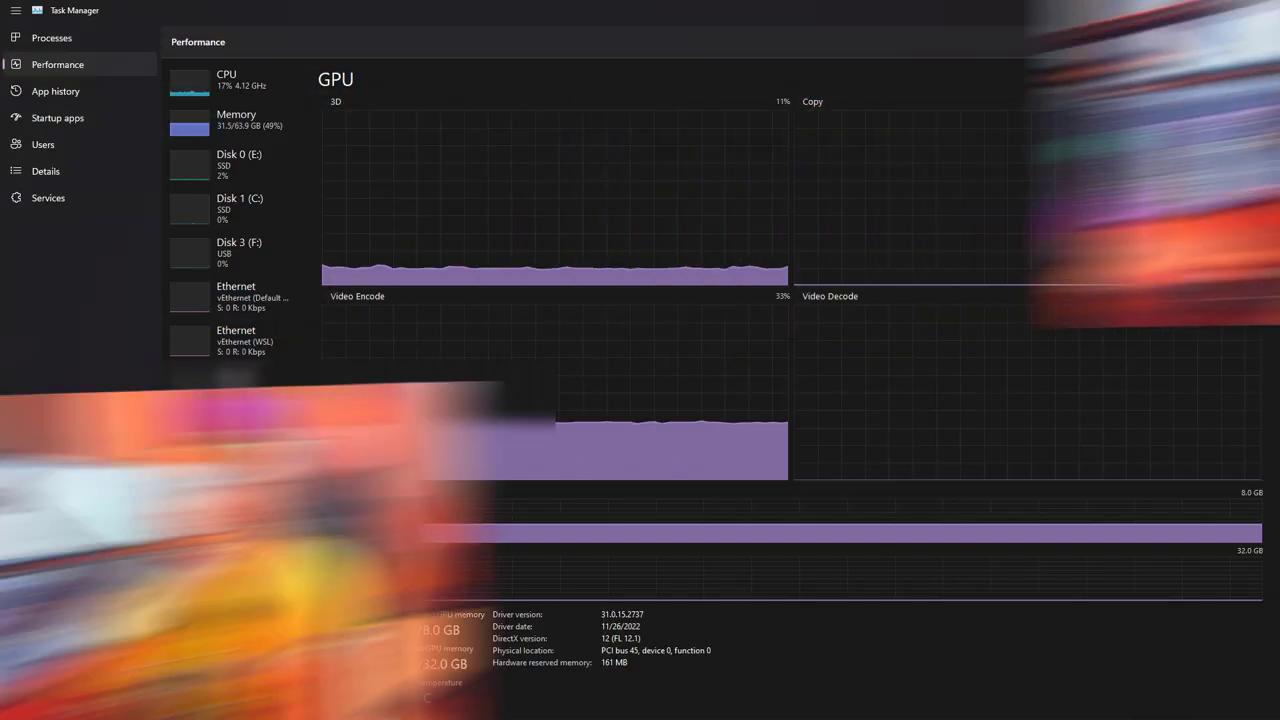
pyautogui.click(1205, 12)
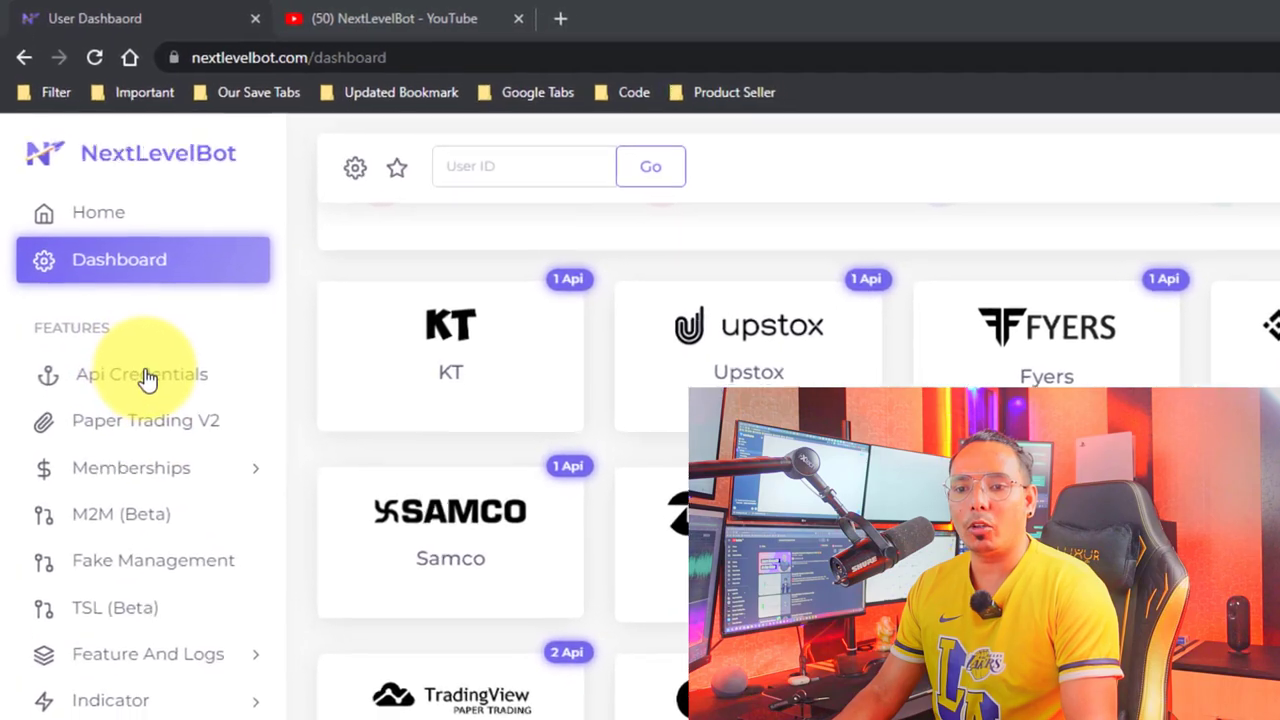
pyautogui.click(100, 229)
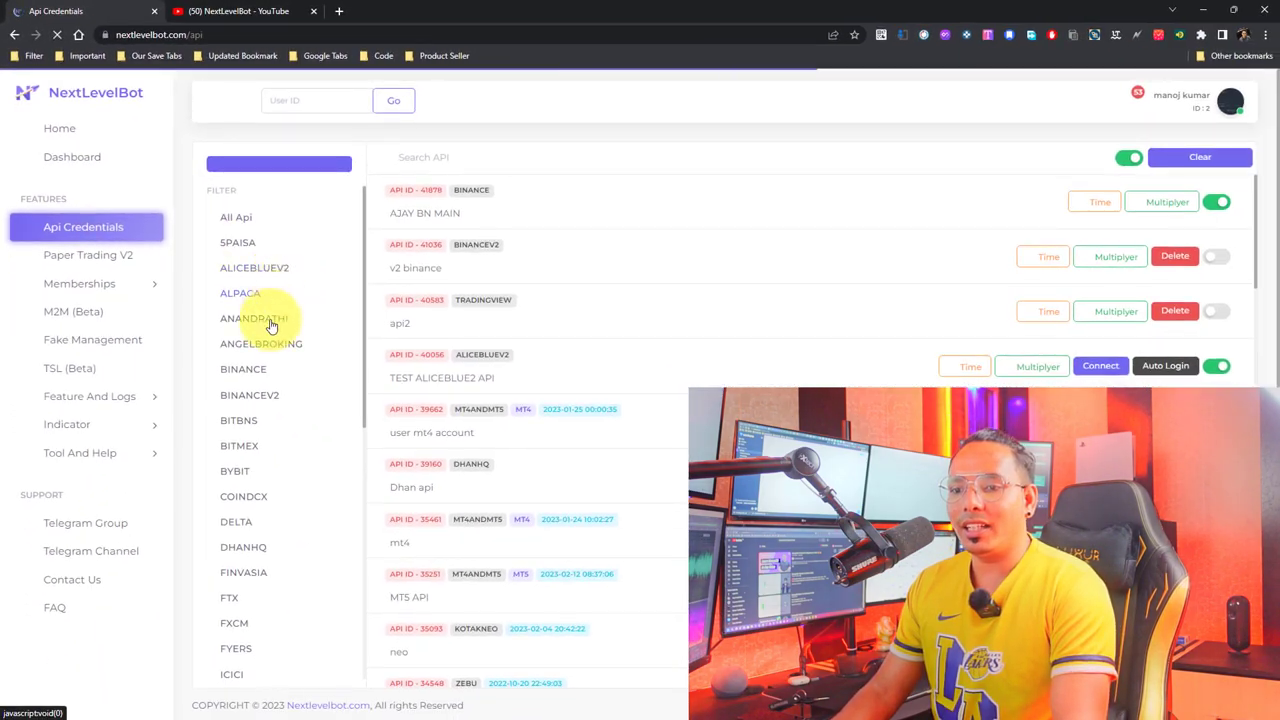
pyautogui.click(292, 164)
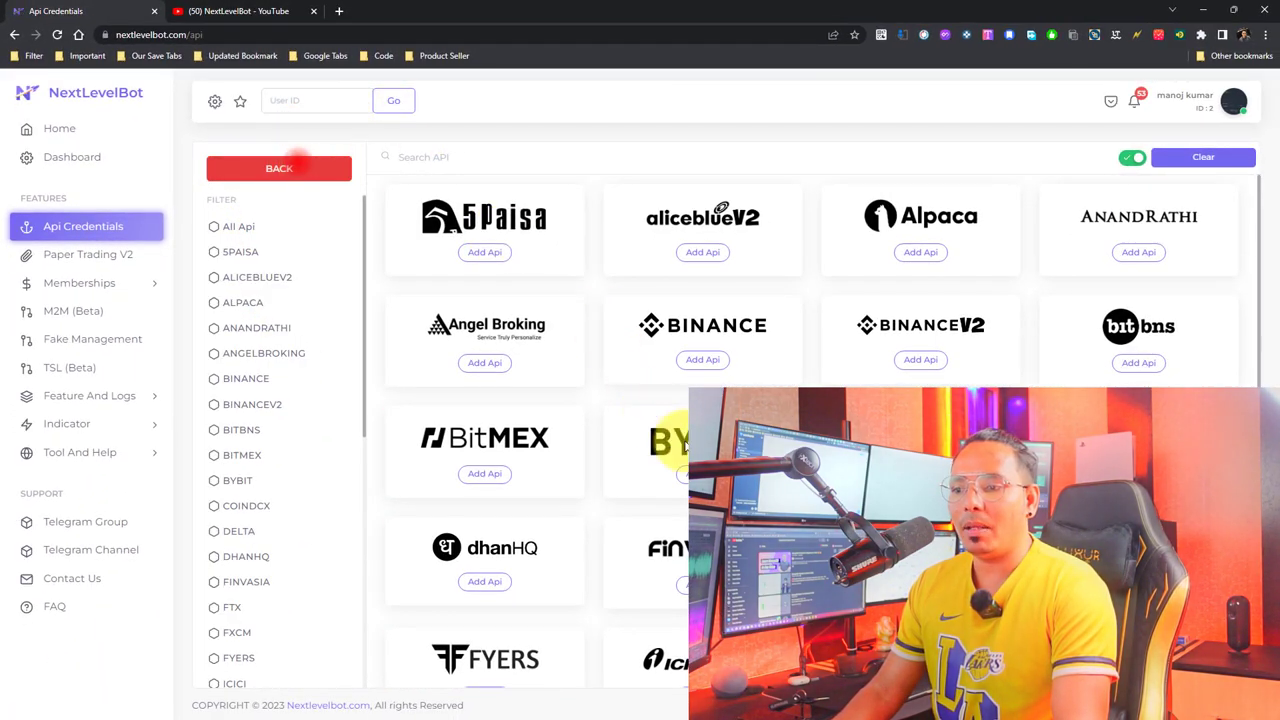
pyautogui.scroll(-5, 810, 430)
pyautogui.scroll(-1, 517, 451)
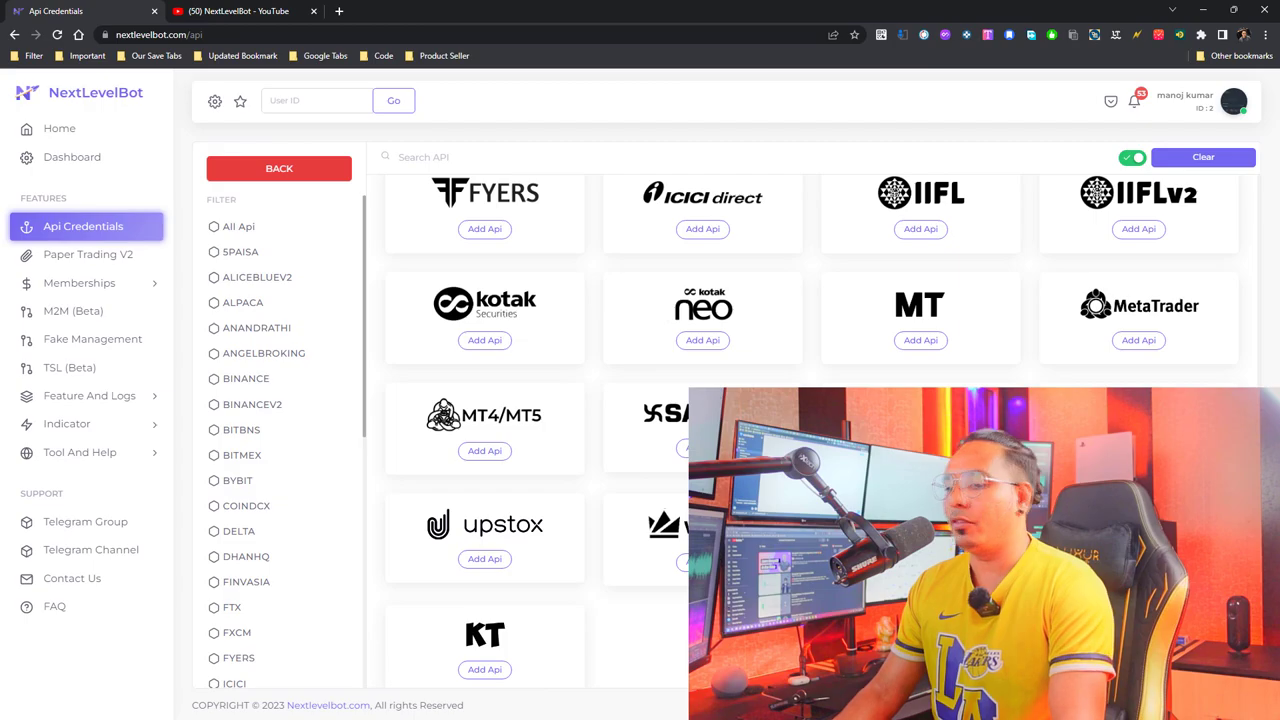
pyautogui.click(497, 455)
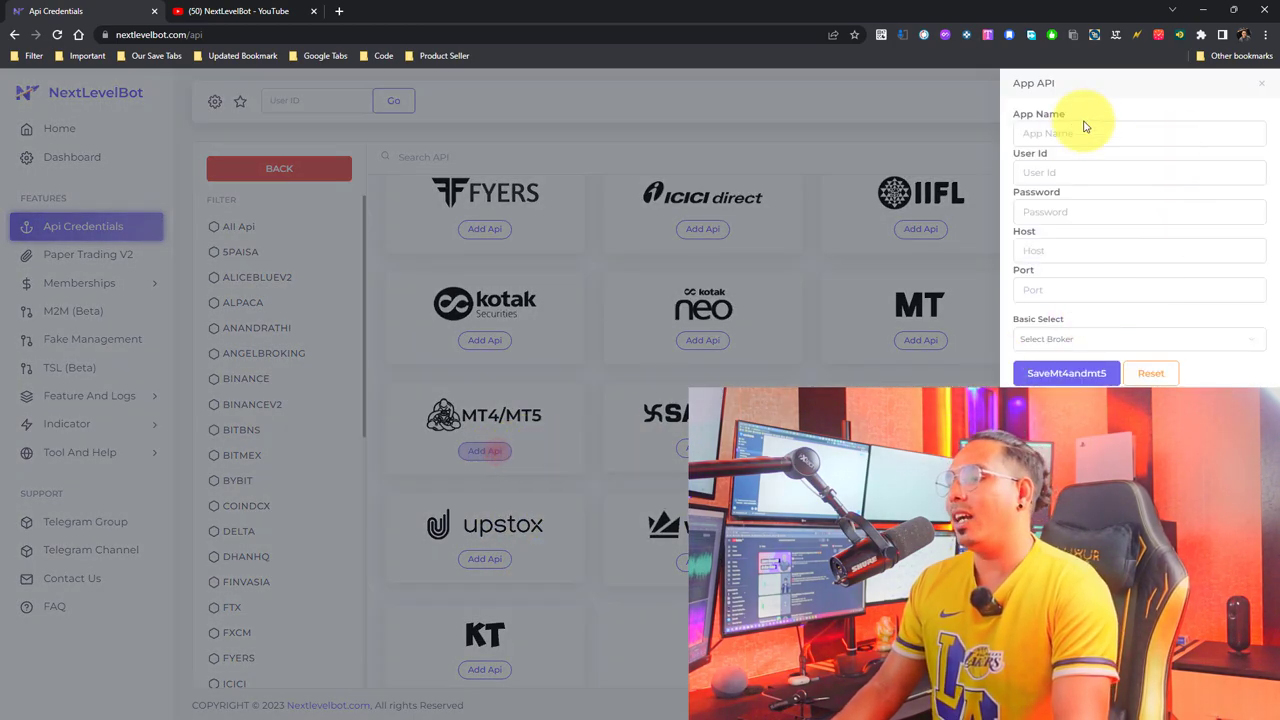
# Enter demo as the App Name and go through the User Id, Password, Host and Port fields
pyautogui.click(1140, 128)
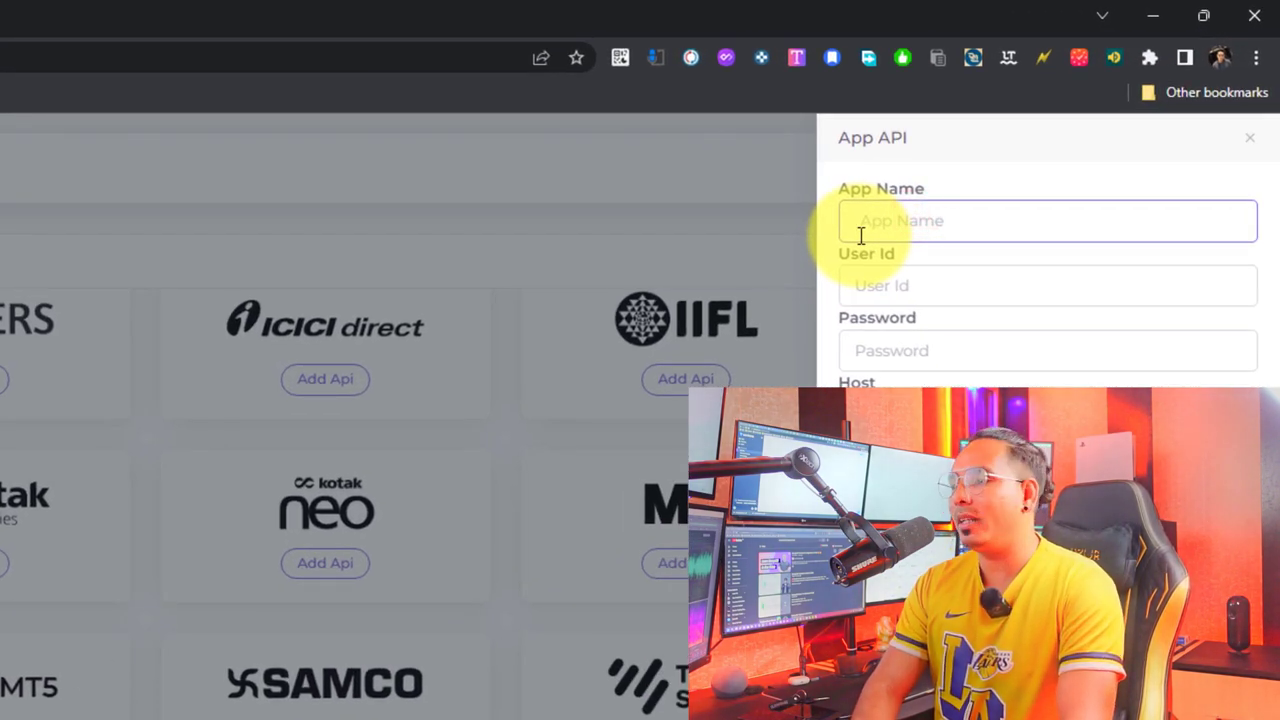
pyautogui.write('demo')
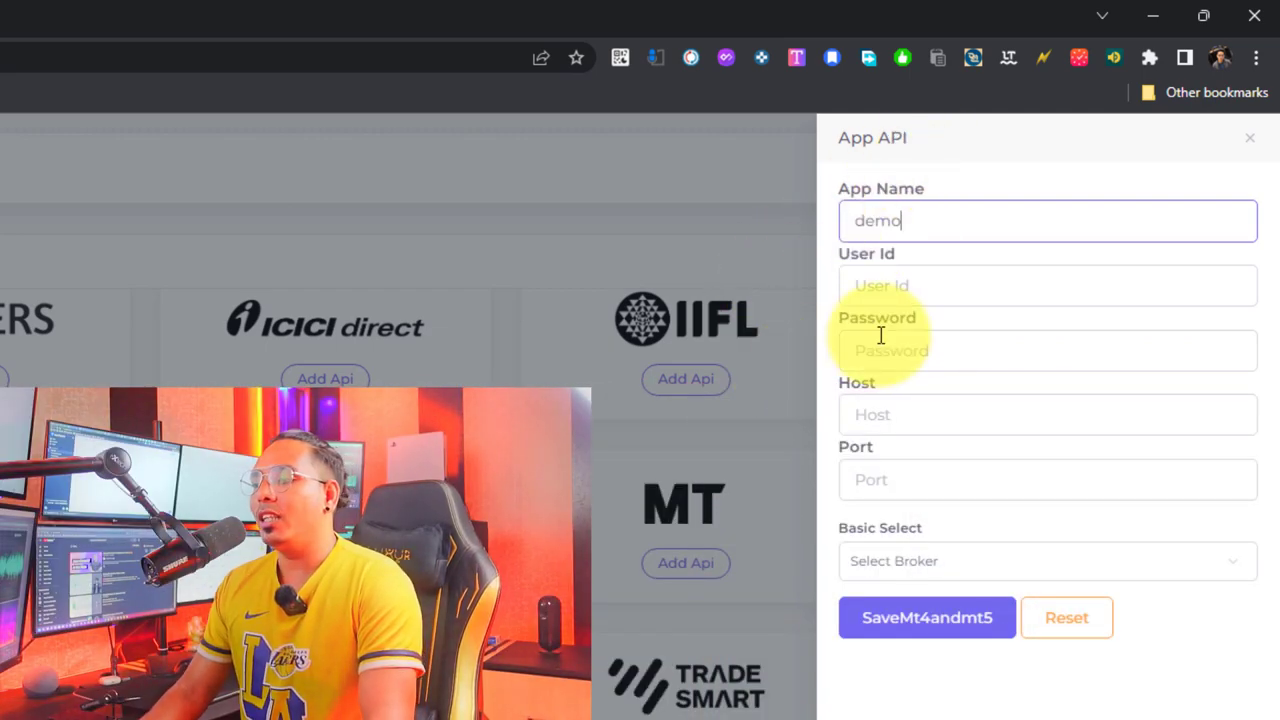
pyautogui.click(884, 291)
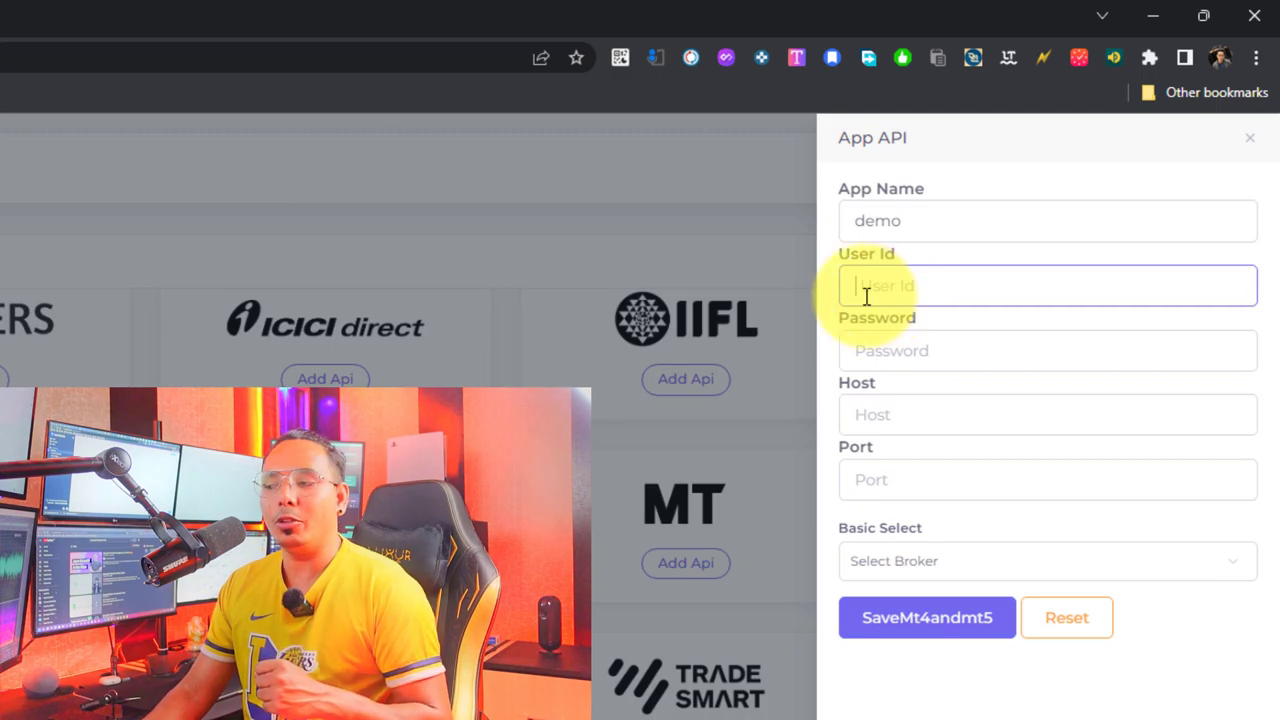
pyautogui.click(891, 353)
pyautogui.click(884, 415)
pyautogui.click(880, 480)
pyautogui.click(871, 415)
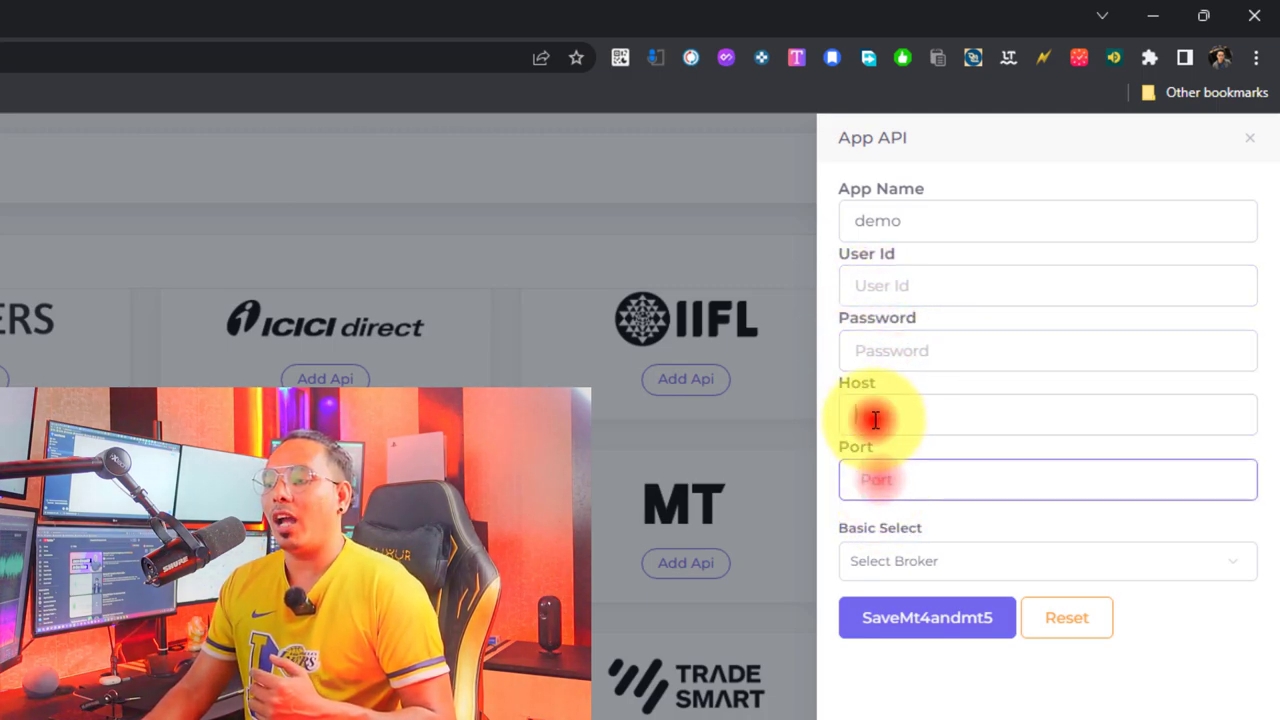
pyautogui.click(882, 489)
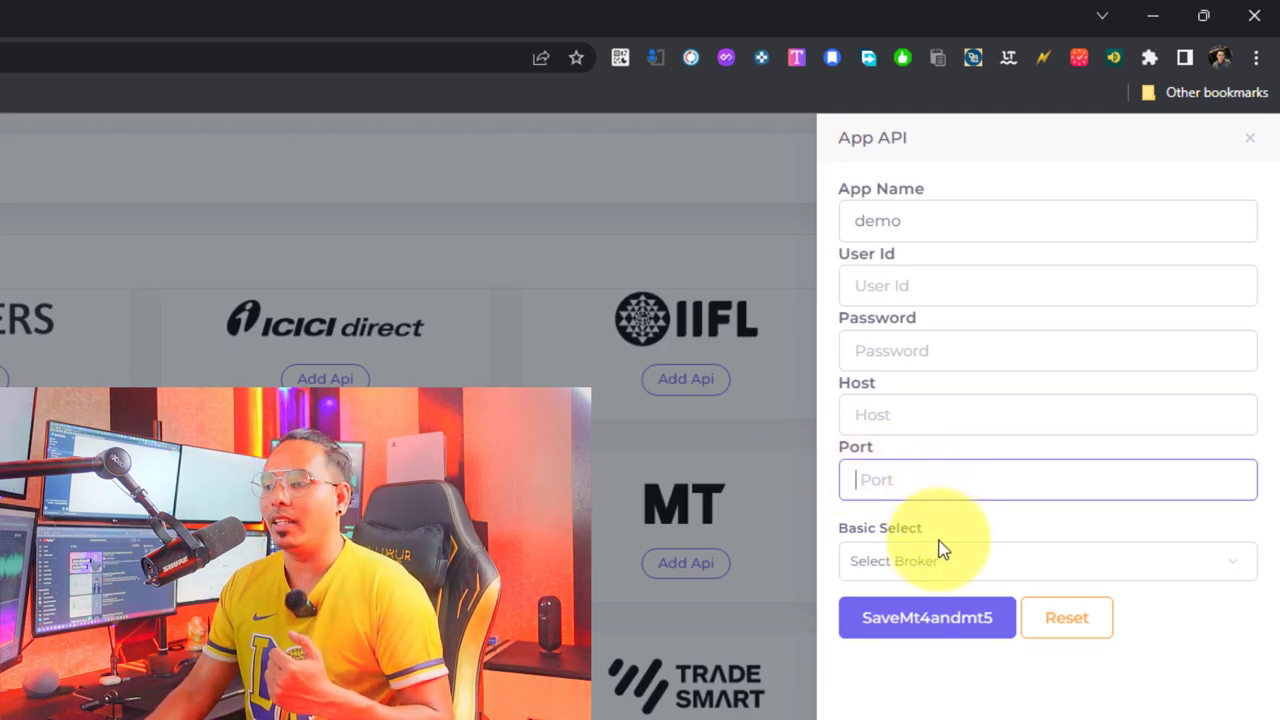
# Review the MT4 and MT5 broker options and leave the unsaved form for the API list
pyautogui.click(880, 565)
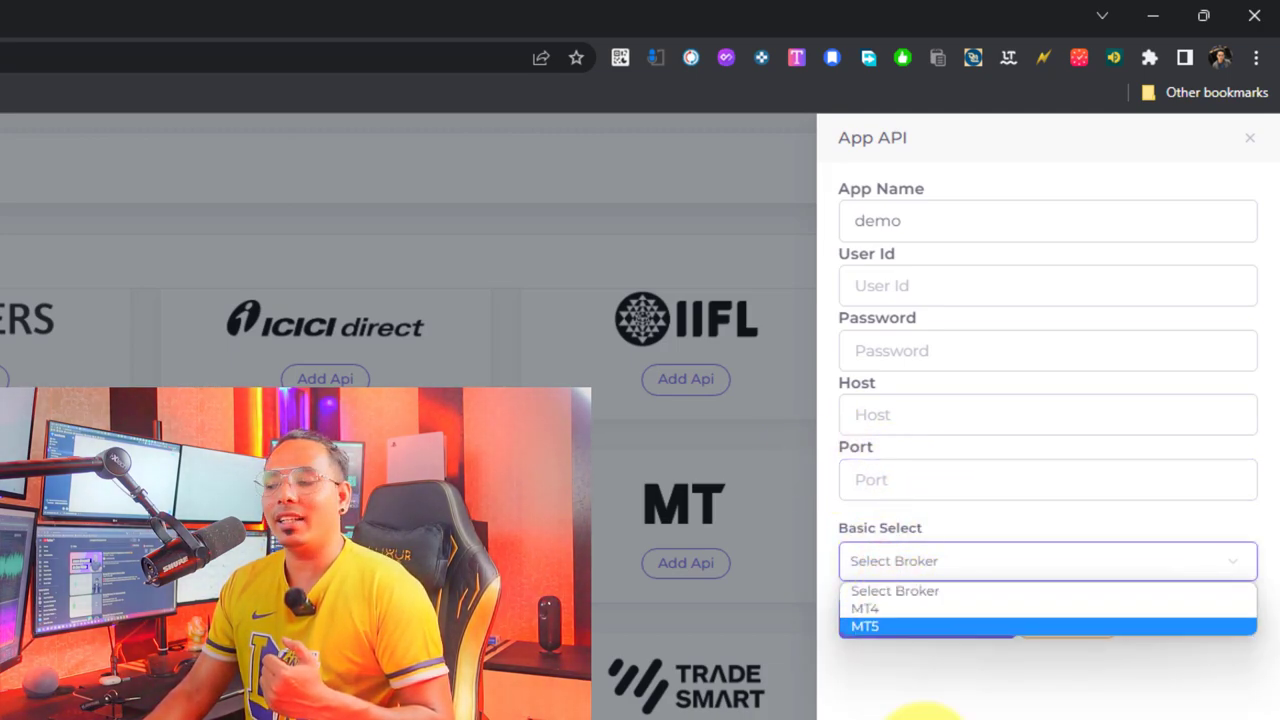
pyautogui.click(914, 700)
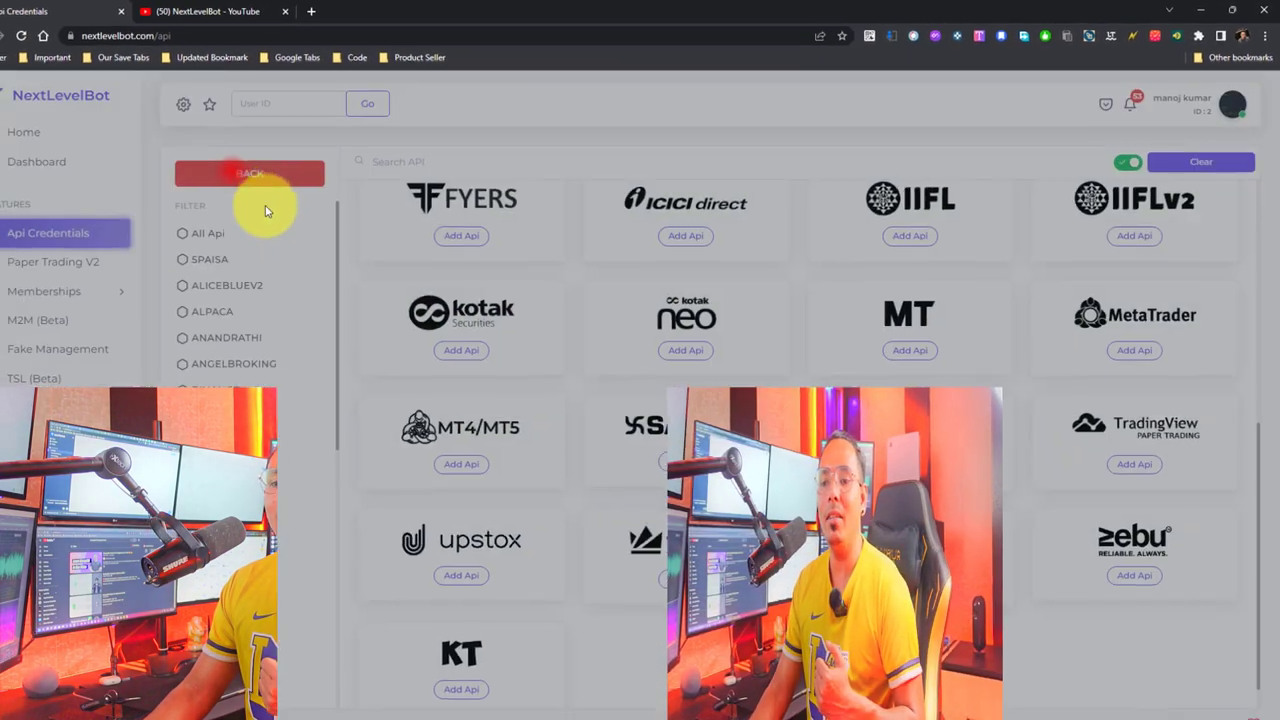
pyautogui.click(262, 164)
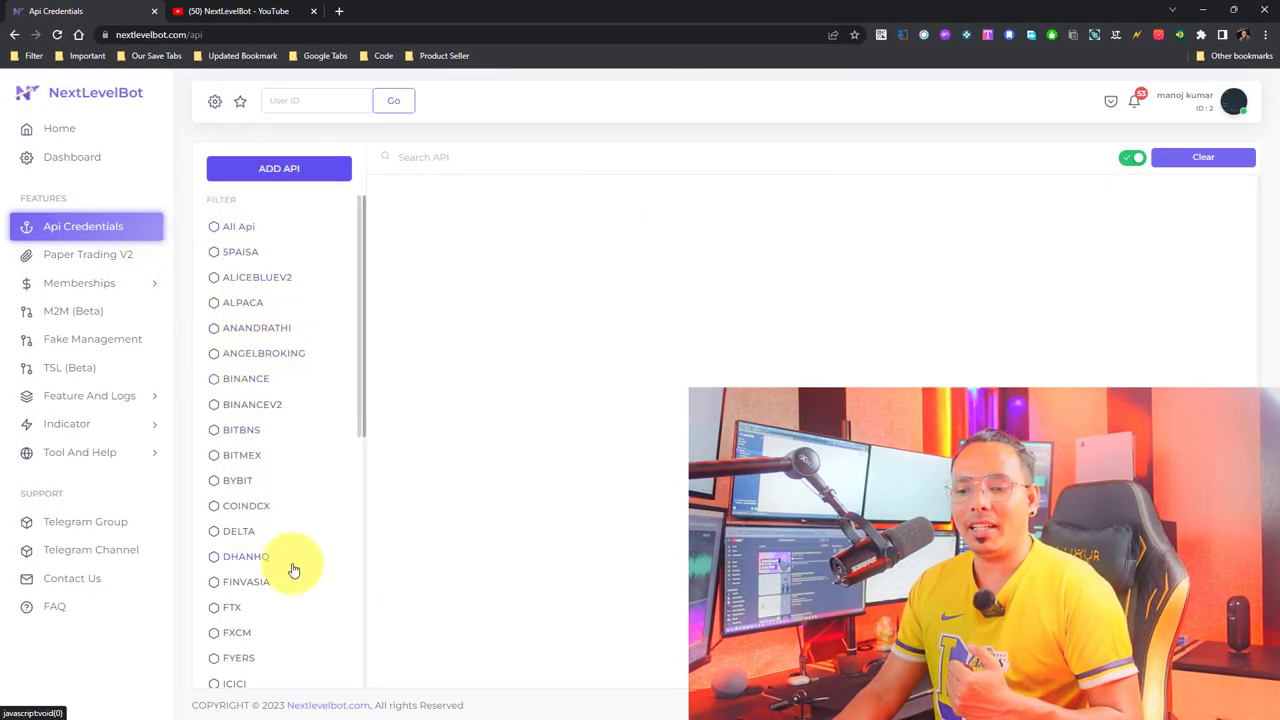
# Filter the API list to MT4ANDMT5 and reactivate the MT5 API by switching it off and on again
pyautogui.scroll(-5, 266, 597)
pyautogui.scroll(-1, 256, 614)
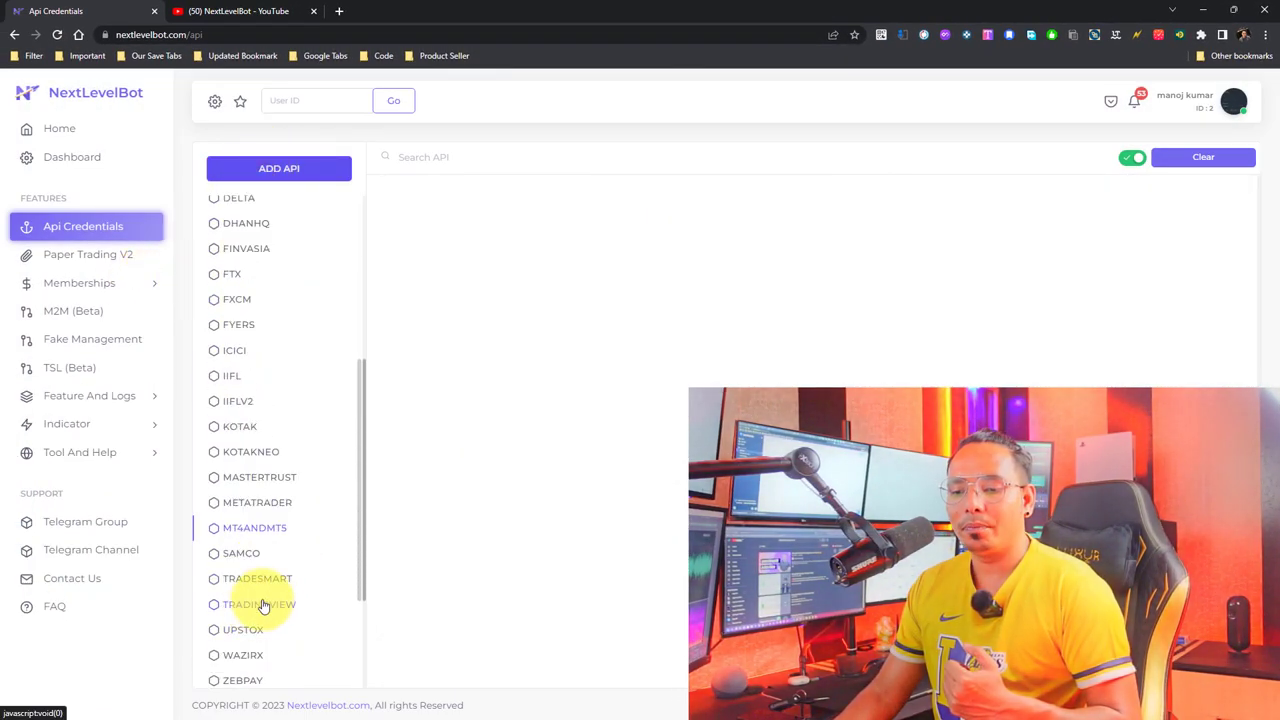
pyautogui.click(279, 528)
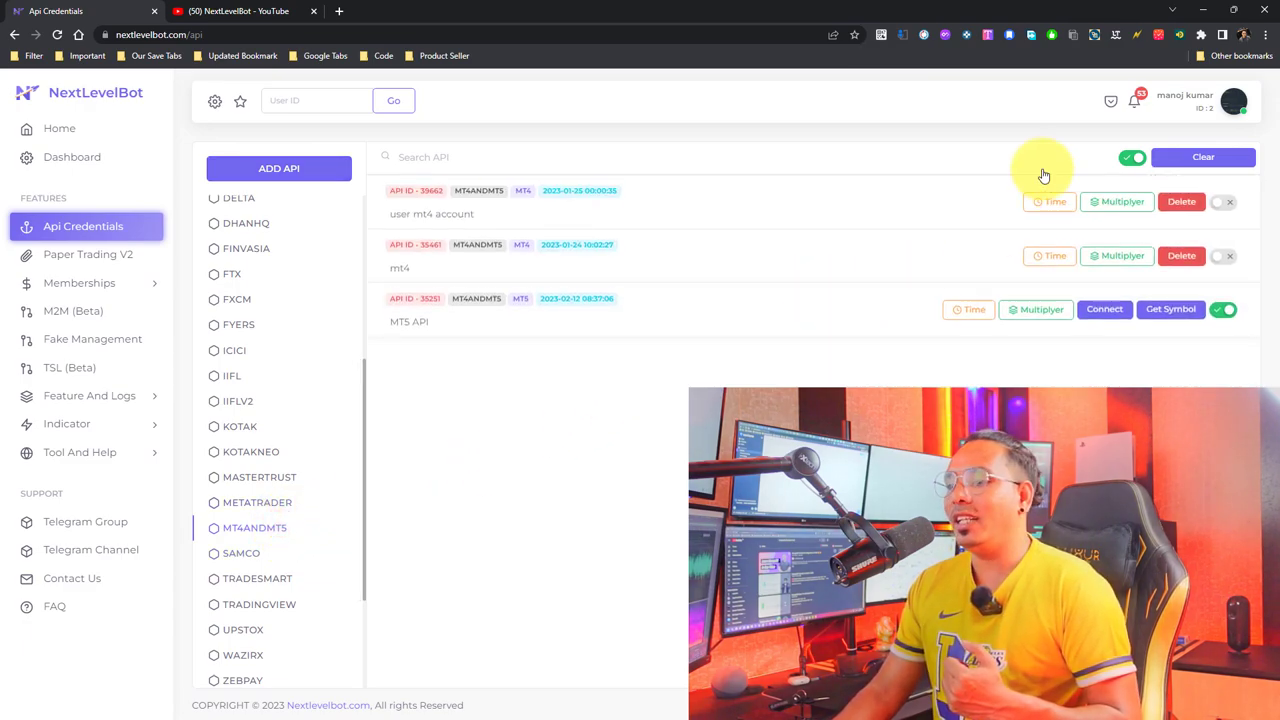
pyautogui.click(1224, 309)
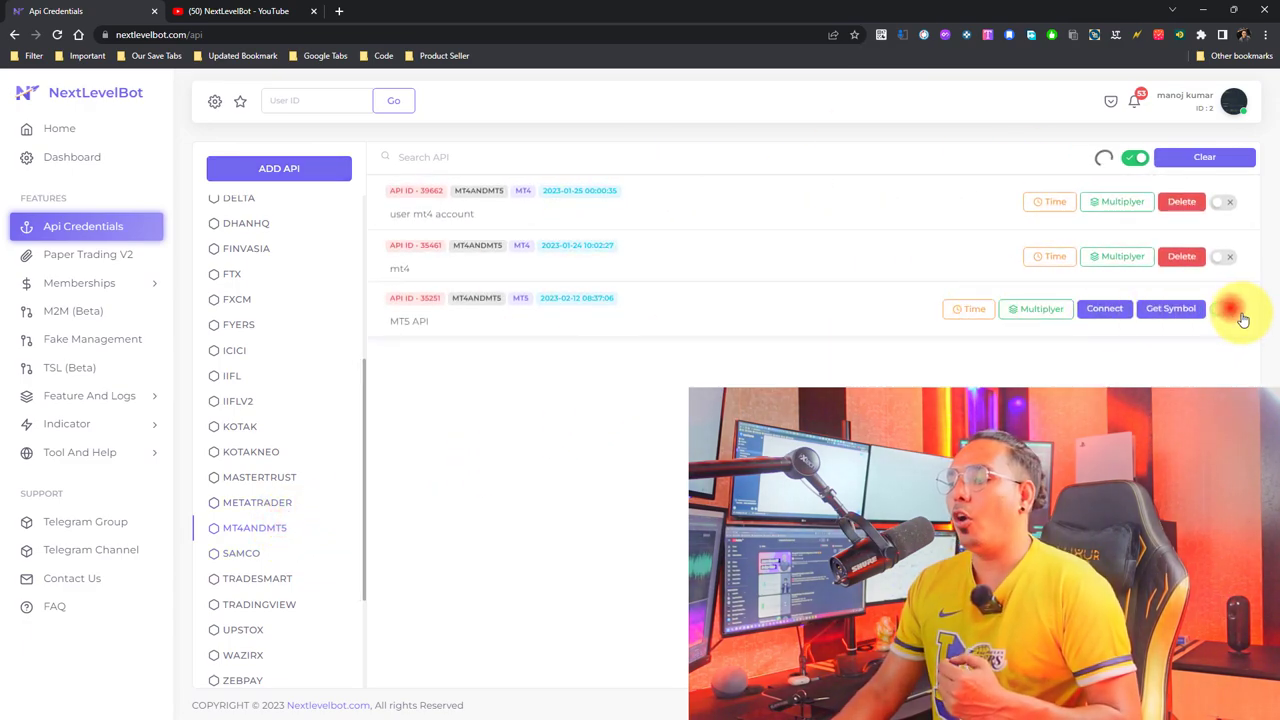
pyautogui.click(1222, 312)
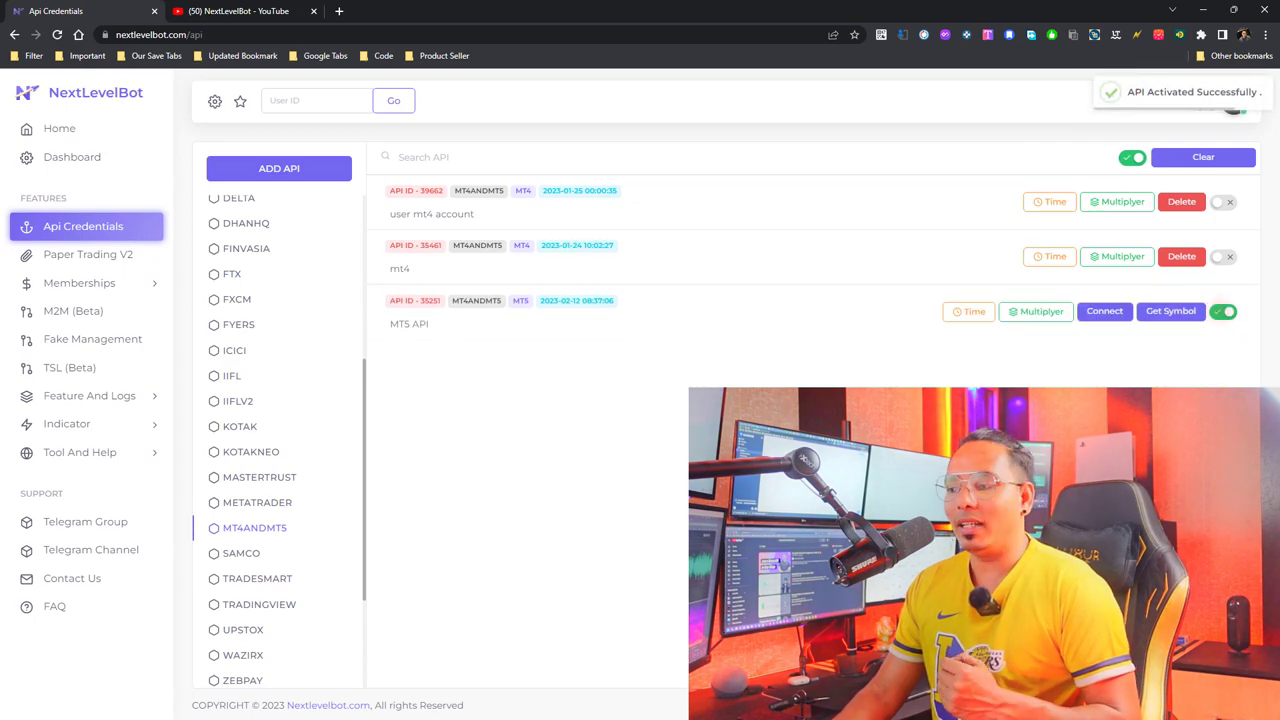
# Connect the MT5 API, check its symbol list and return to the MT4ANDMT5 entries
pyautogui.click(1116, 310)
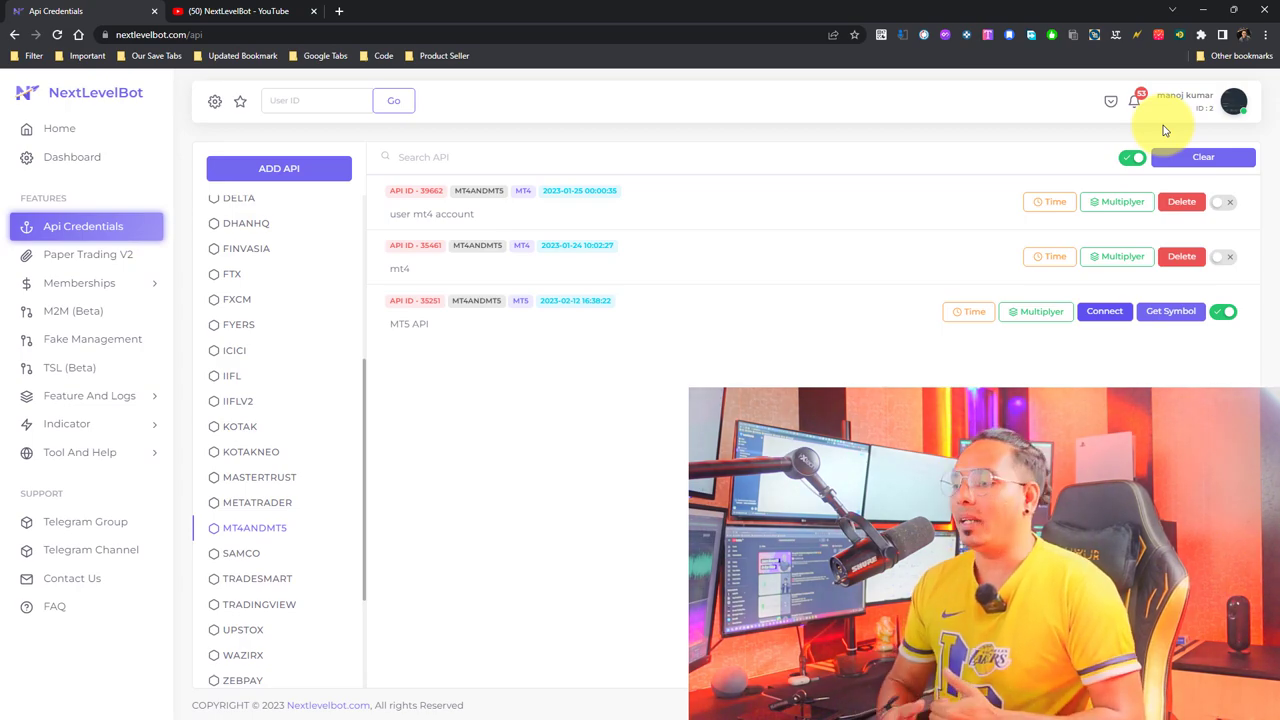
pyautogui.click(1170, 311)
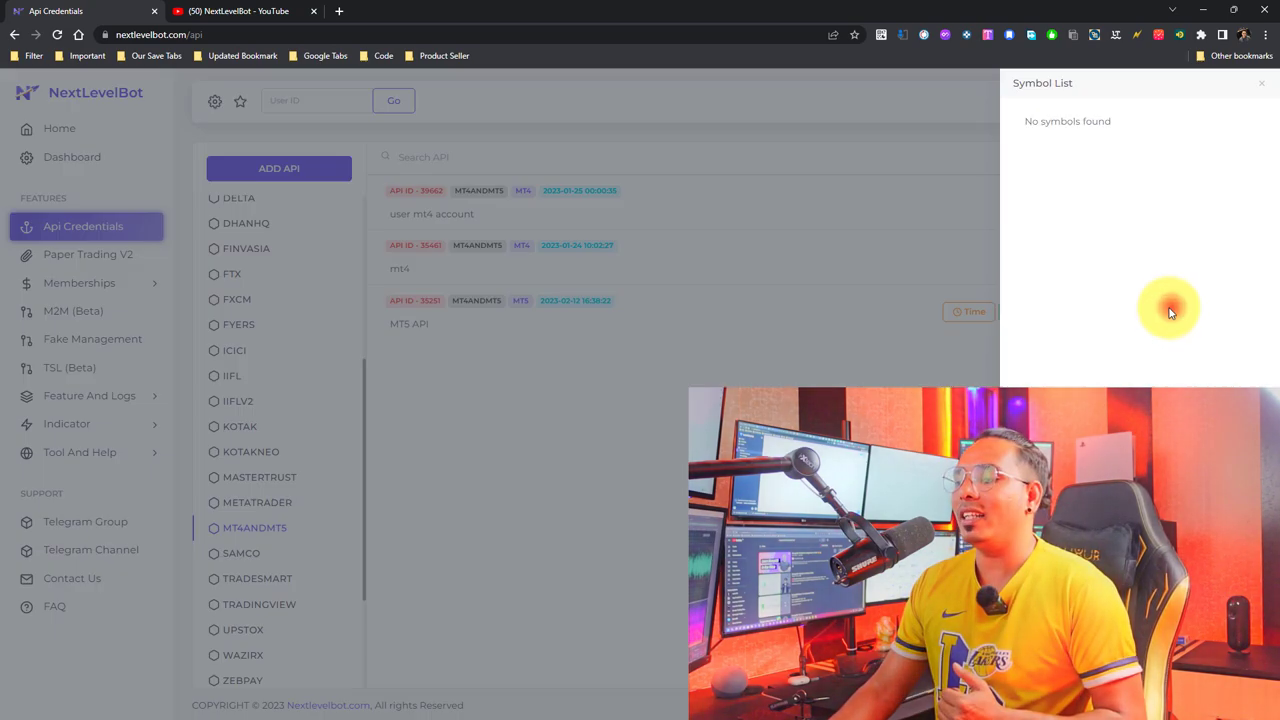
pyautogui.click(680, 518)
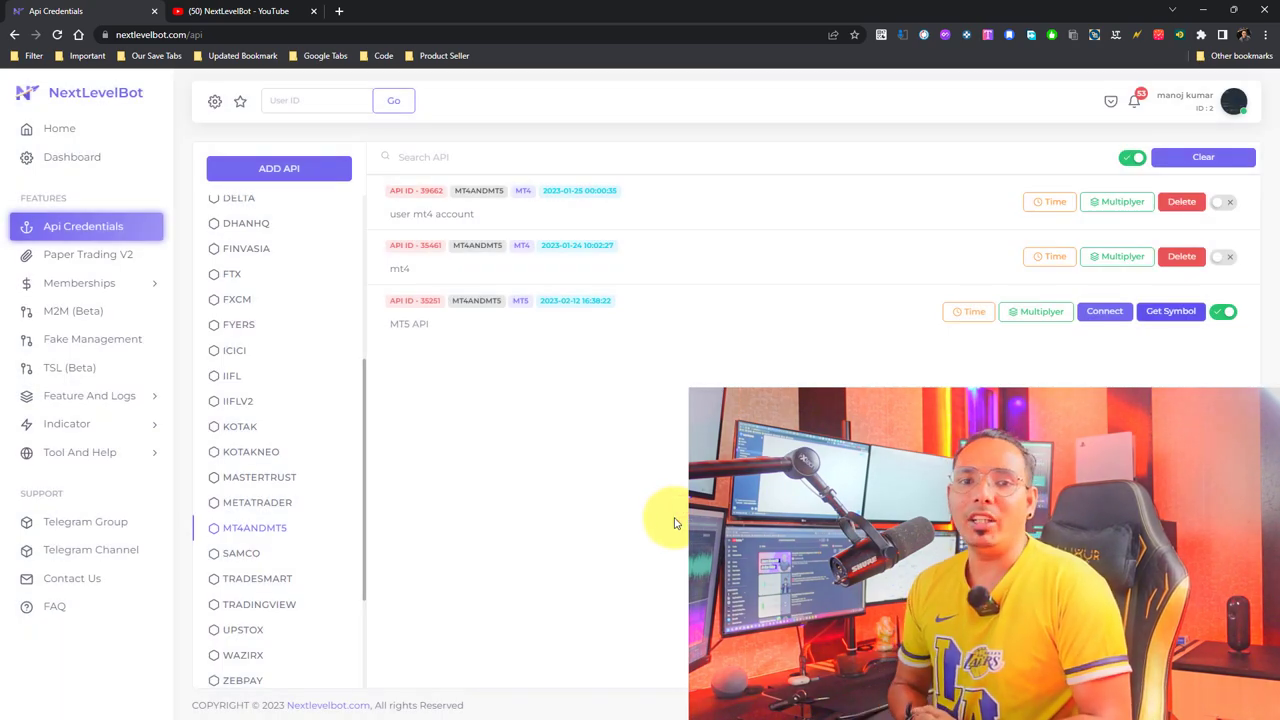